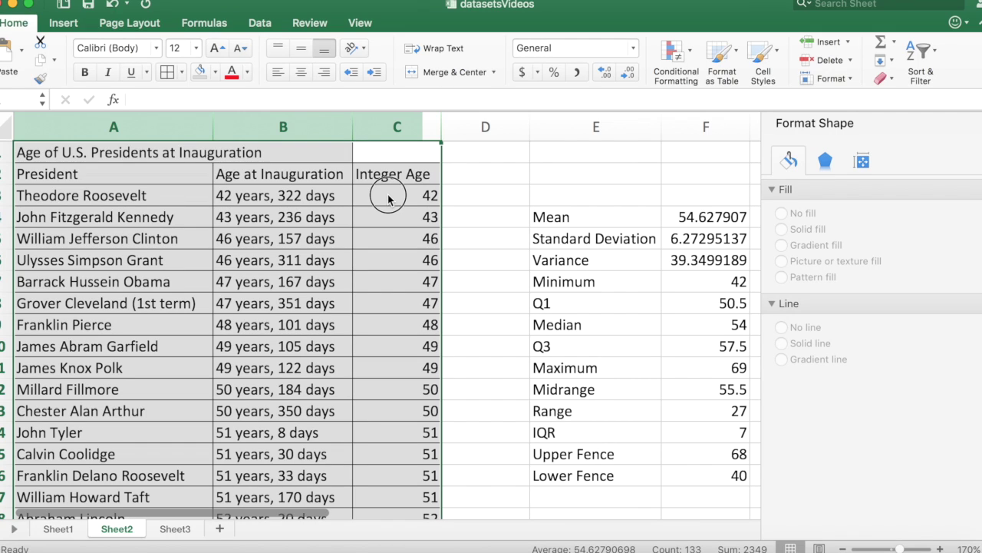
Examine the integer ages of the presidents in column C of Sheet2, from the first to the last row.
left_click_drag(388, 198, 388, 415)
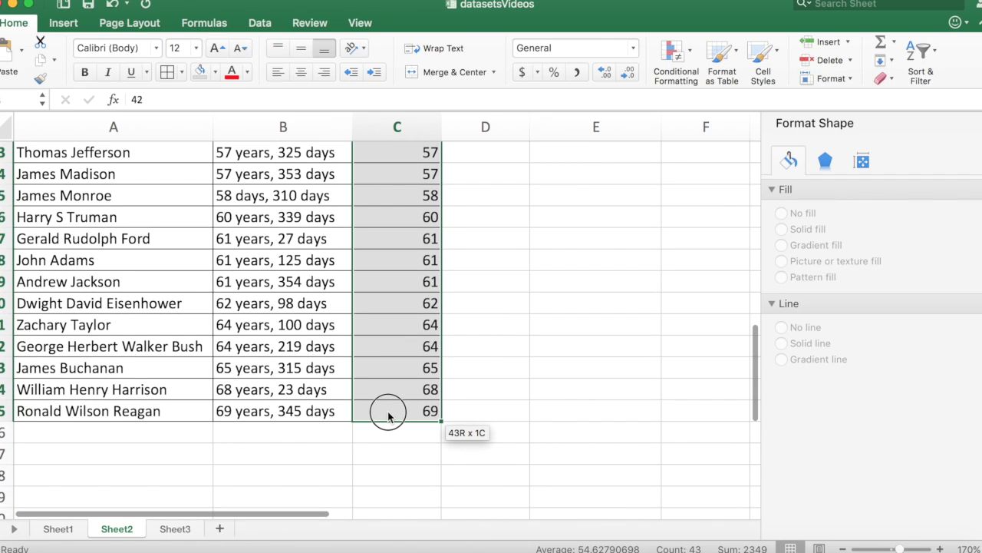
left_click_drag(388, 415, 388, 414)
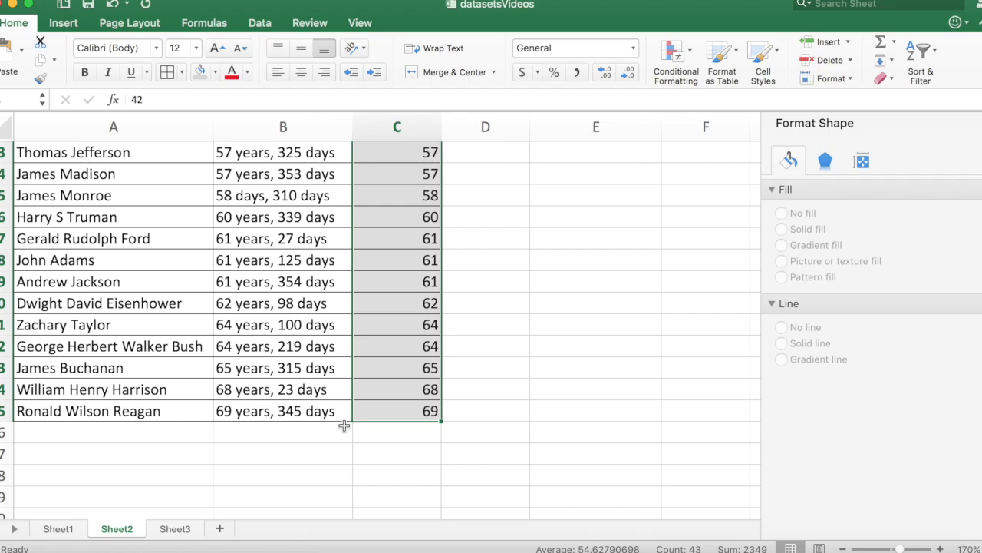
On Sheet3, calculate the first relative frequency in D3 with the formula =C3/C$10.
left_click(175, 528)
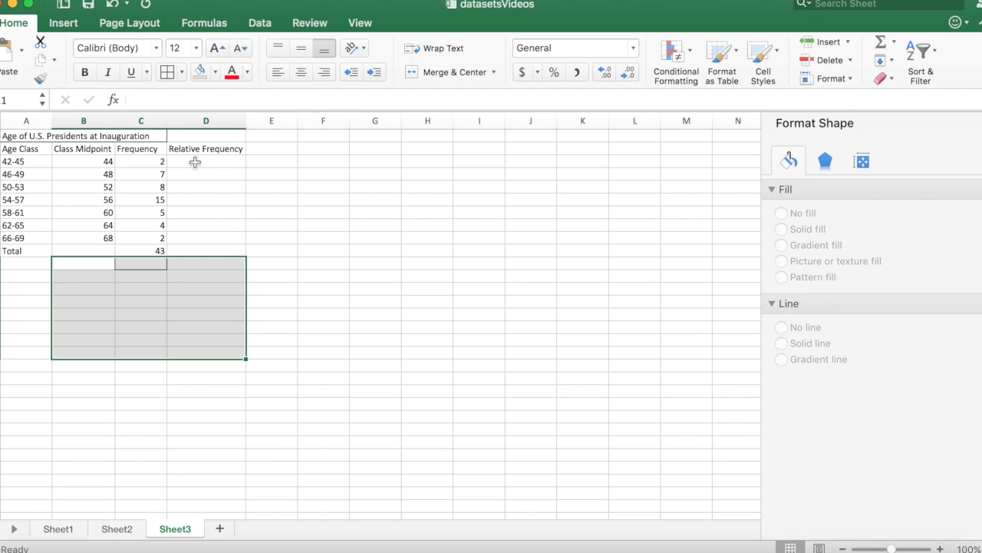
left_click(195, 162)
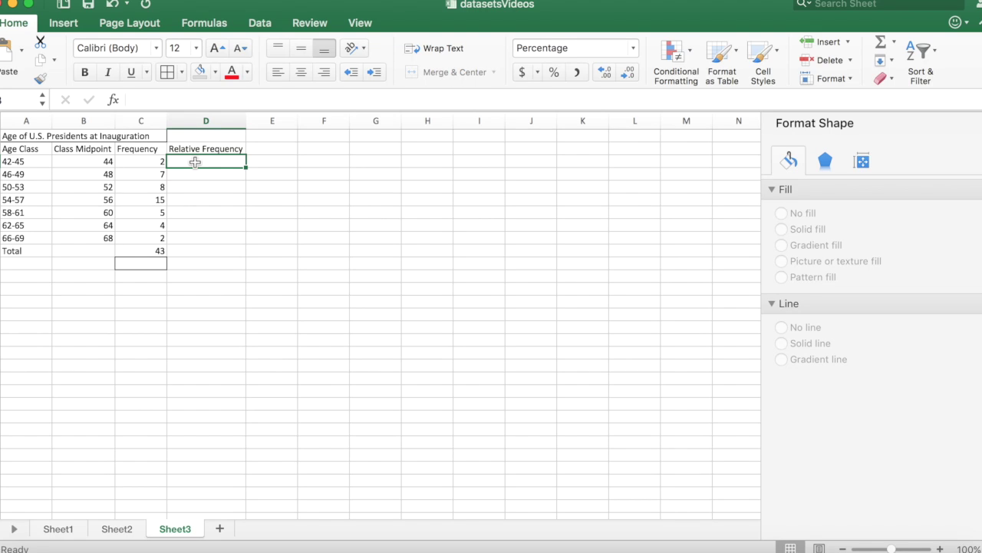
type("=")
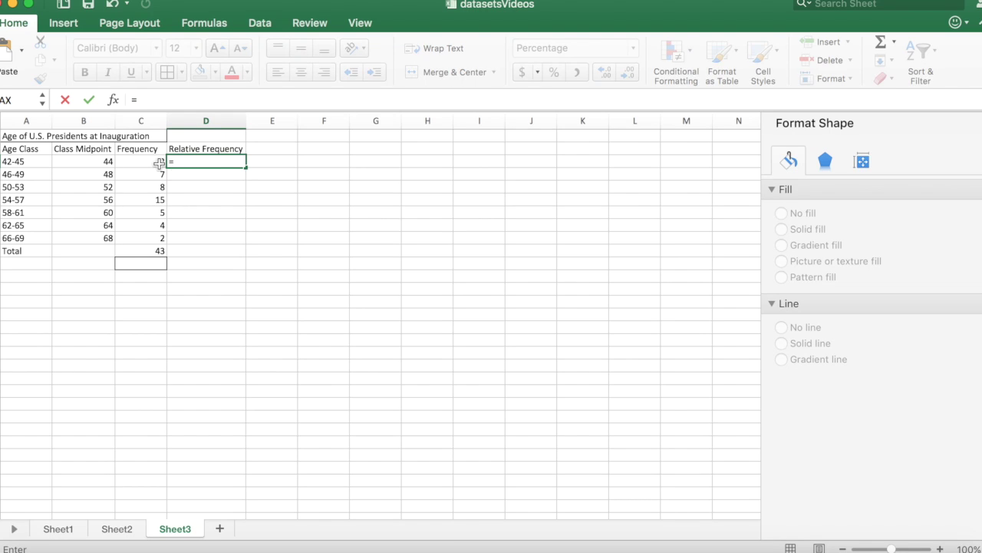
left_click(148, 162)
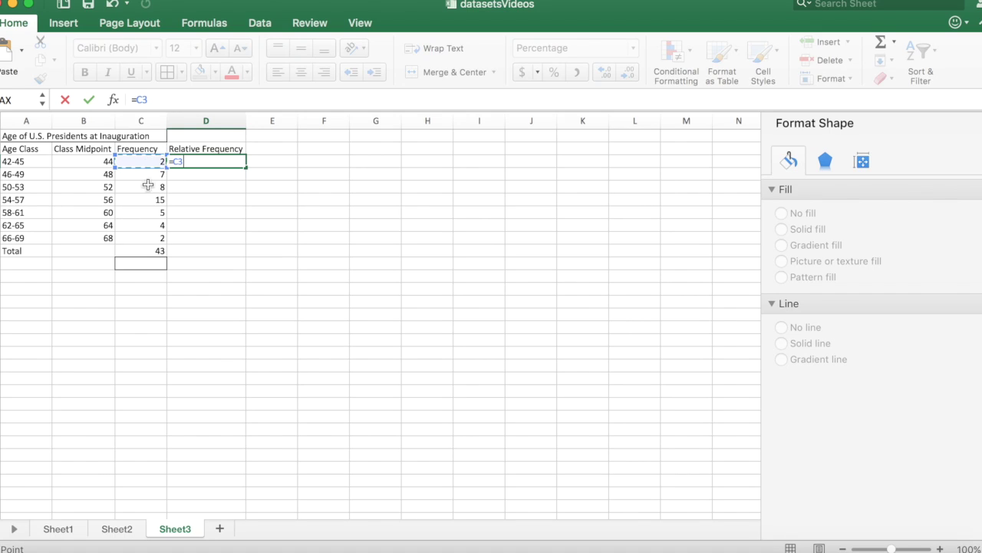
type("/")
left_click(149, 251)
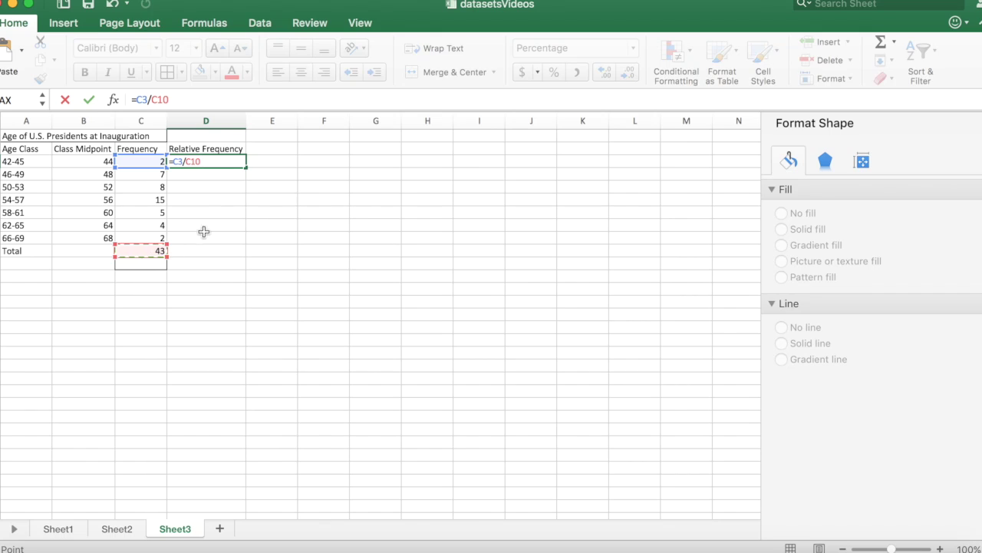
left_click(191, 162)
type("$")
key("Return")
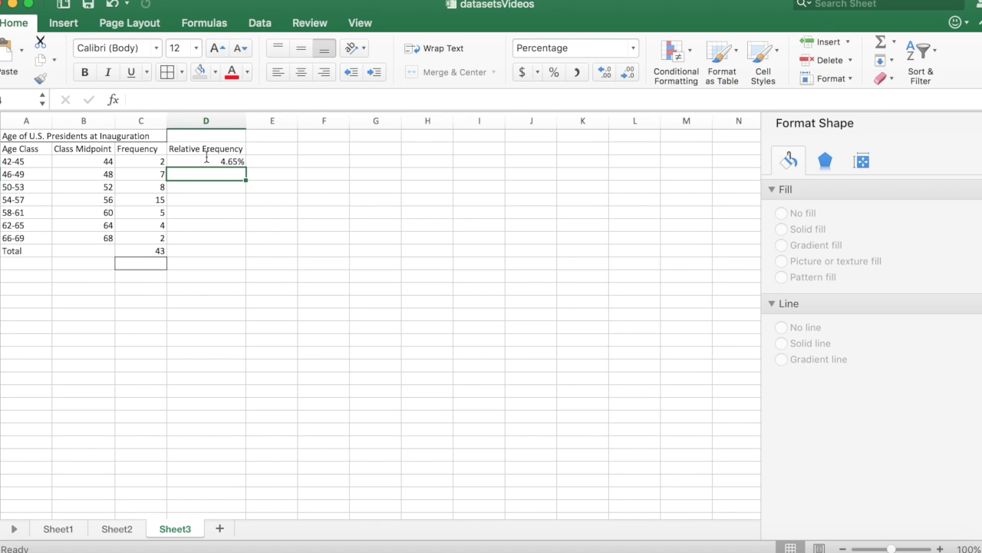
Fill the relative frequency formula from D3 down through the Total row, D10.
left_click(209, 160)
left_click_drag(208, 161, 207, 254)
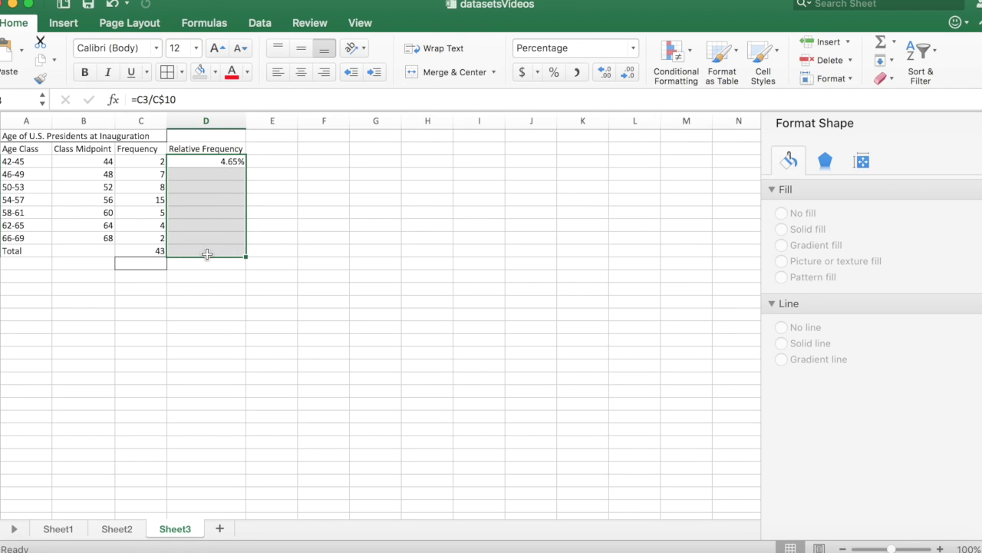
key("ctrl+d")
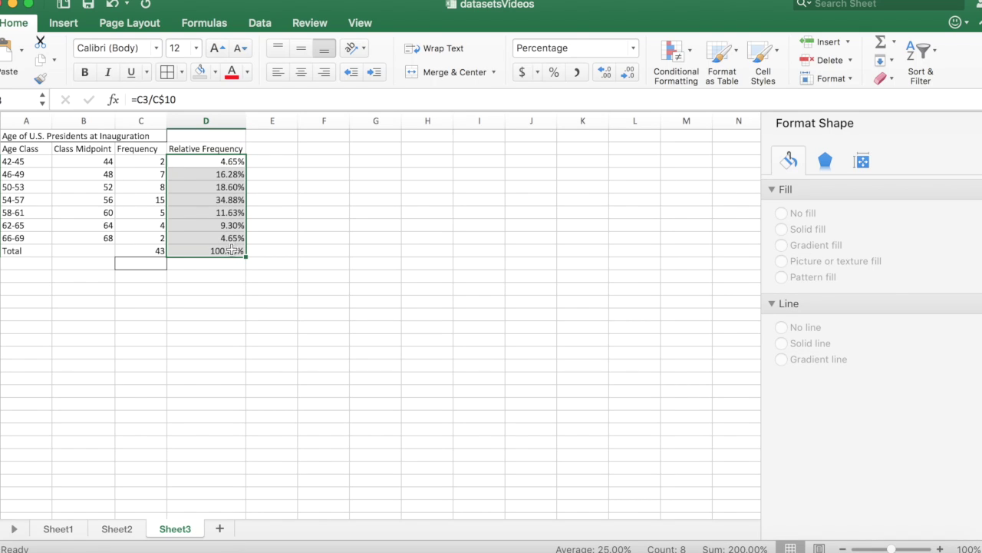
Format the relative frequencies in D3:D10 as percentages with one decimal place.
left_click(634, 50)
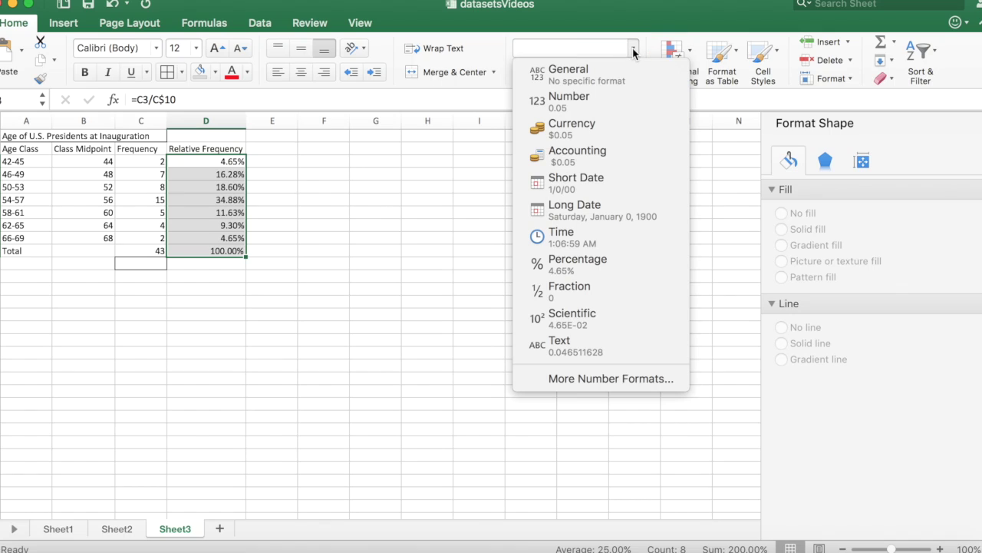
left_click(599, 72)
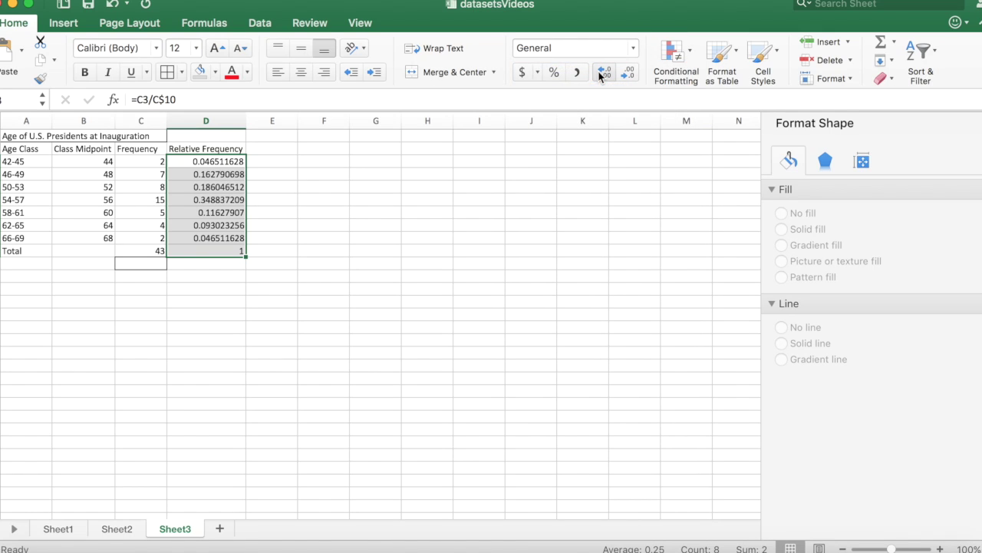
left_click(633, 50)
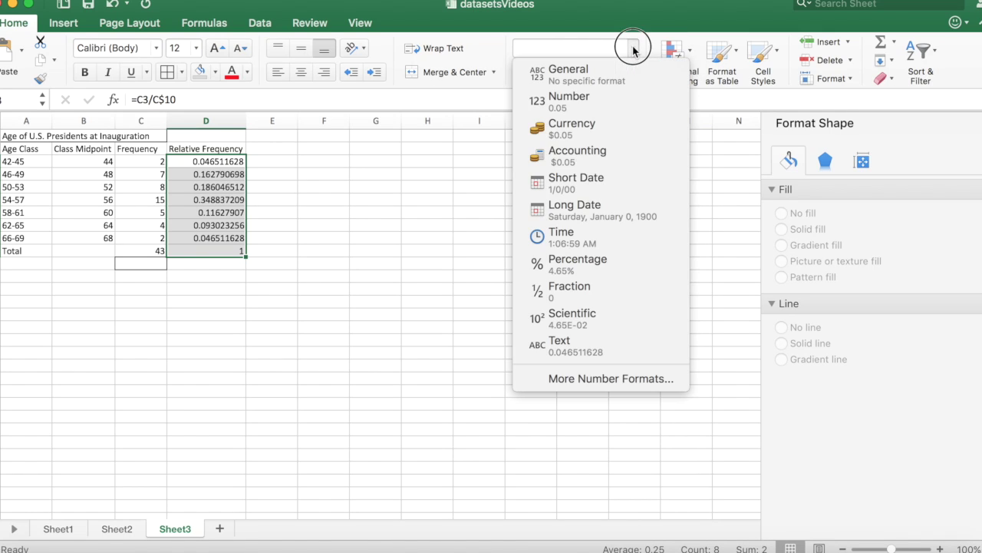
left_click(591, 258)
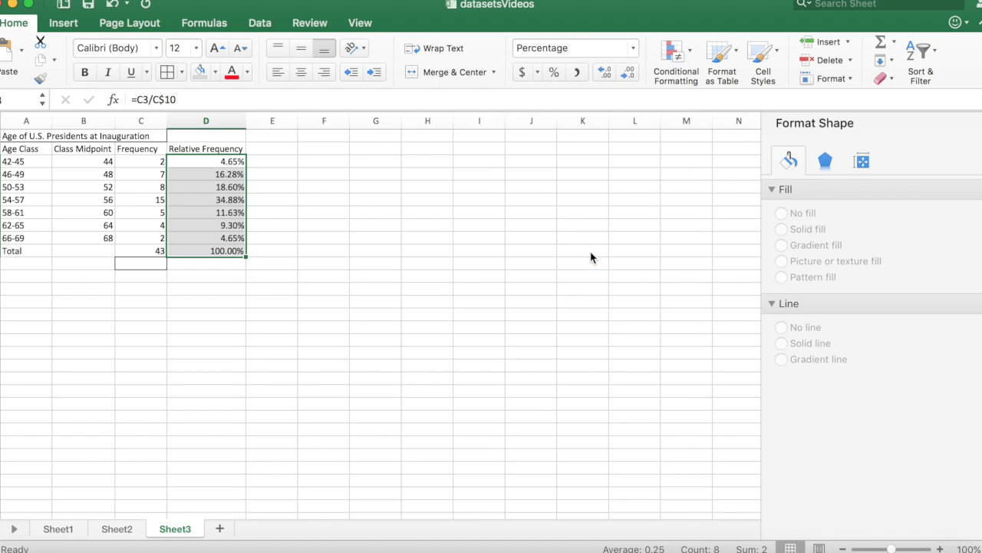
left_click(629, 75)
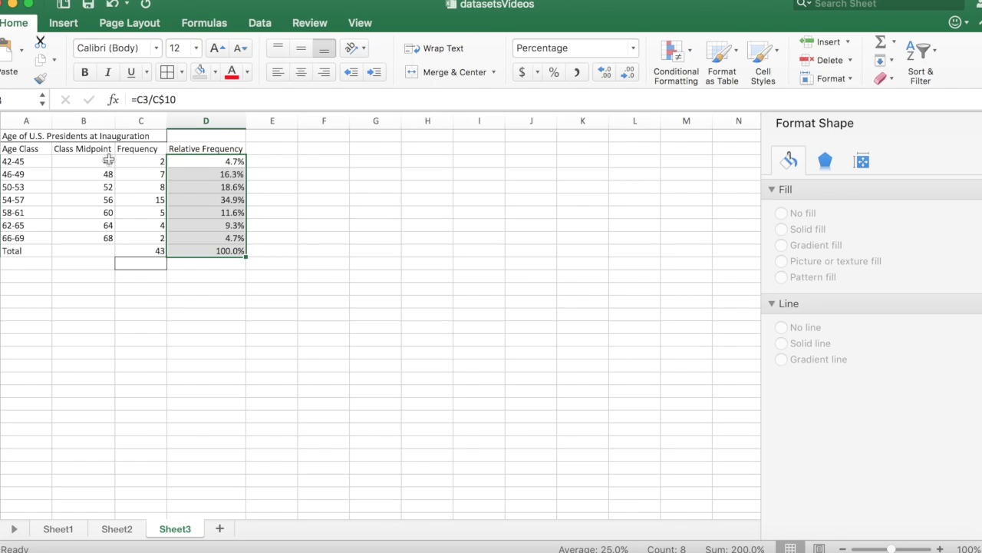
Insert a Clustered Column chart of the relative frequencies in D3:D9, leaving out the total.
left_click(211, 162)
key("super+c")
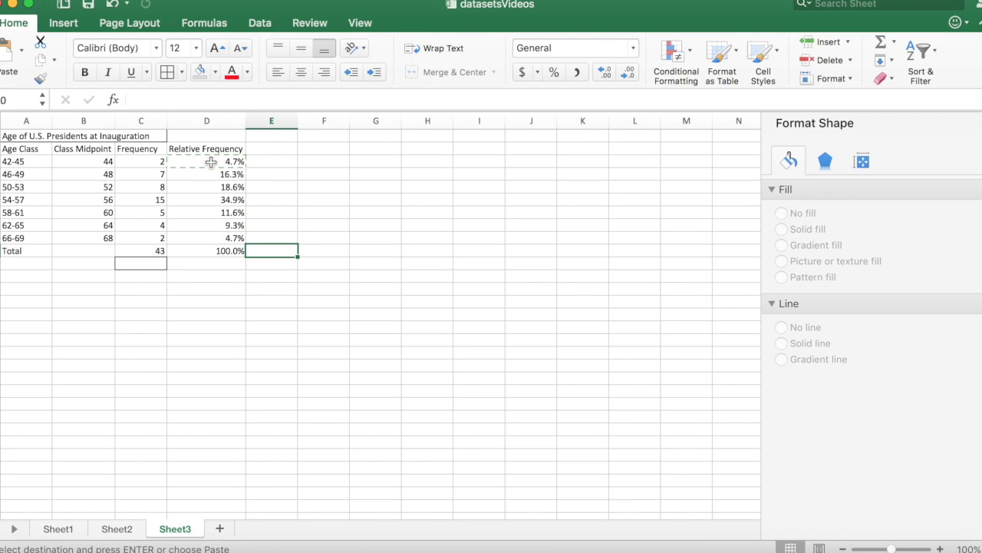
left_click_drag(211, 162, 216, 241)
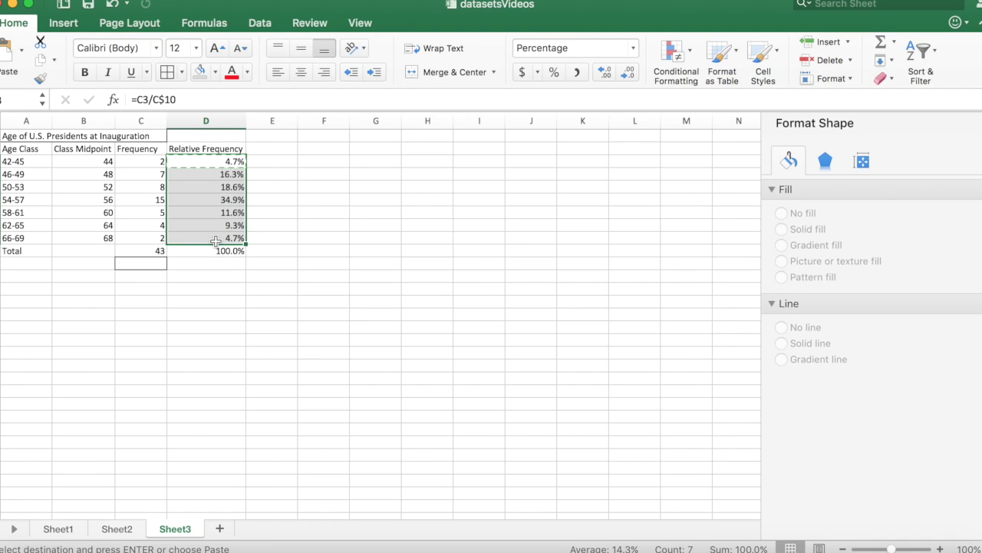
left_click(65, 25)
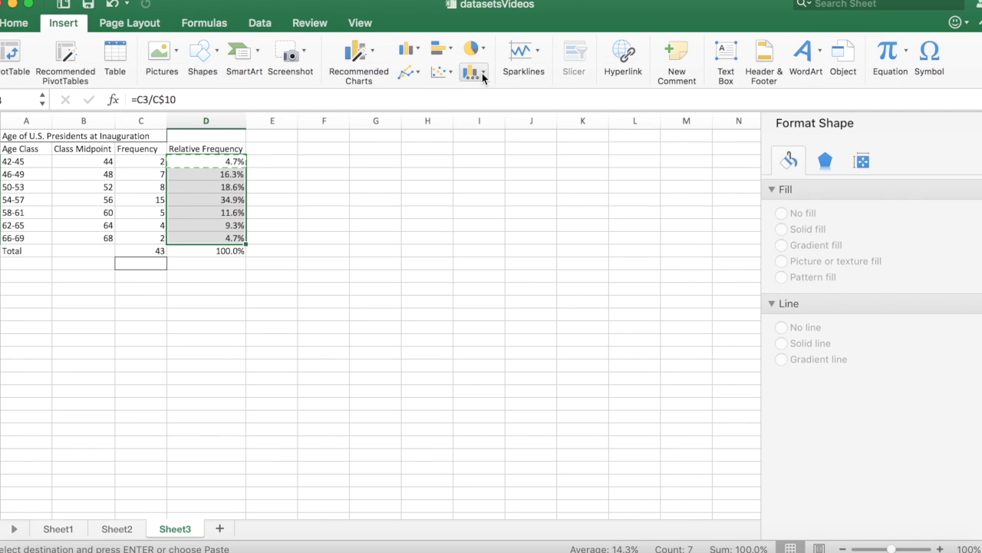
left_click(420, 51)
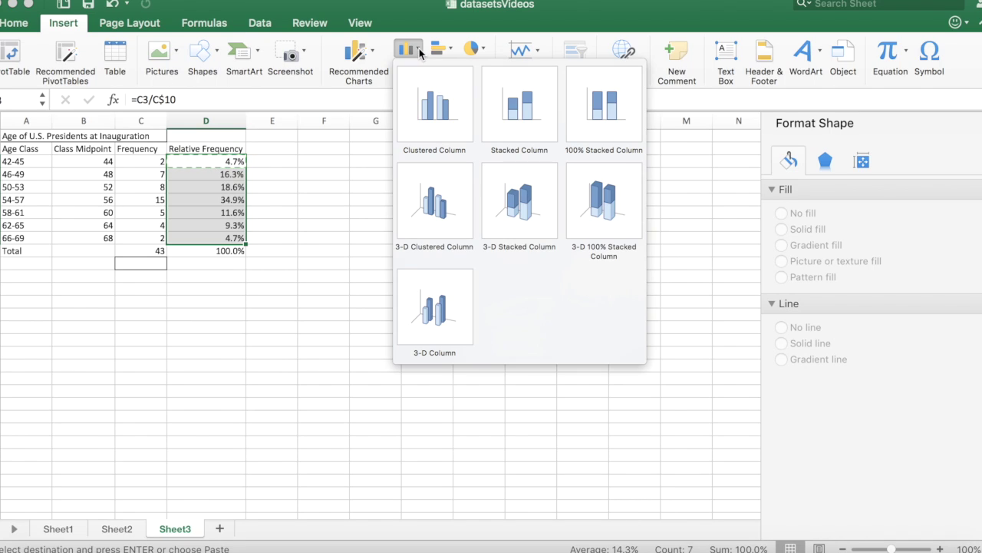
left_click(429, 109)
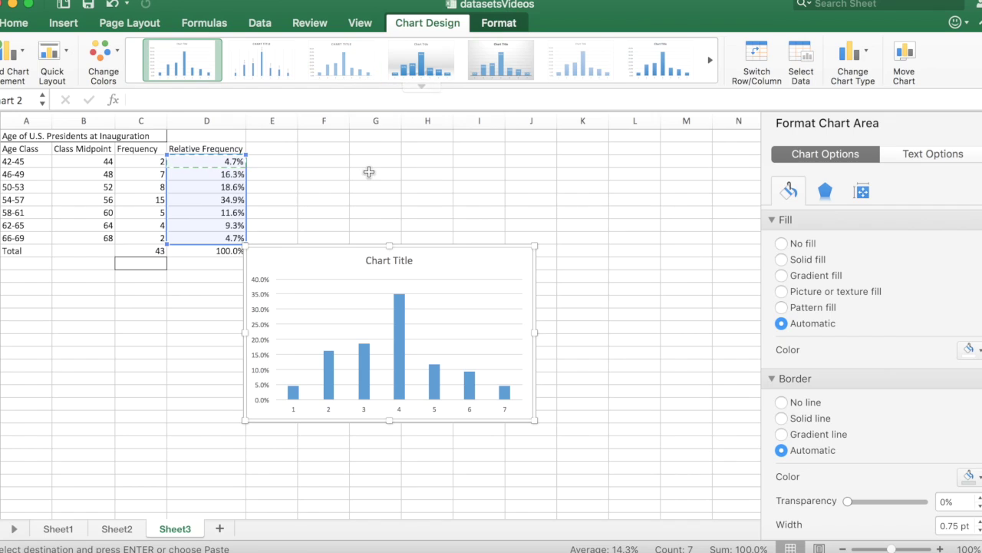
Move the chart to column A just below the sheet's title row and enlarge it to reach about column K.
left_click(338, 245)
left_click_drag(339, 245, 90, 146)
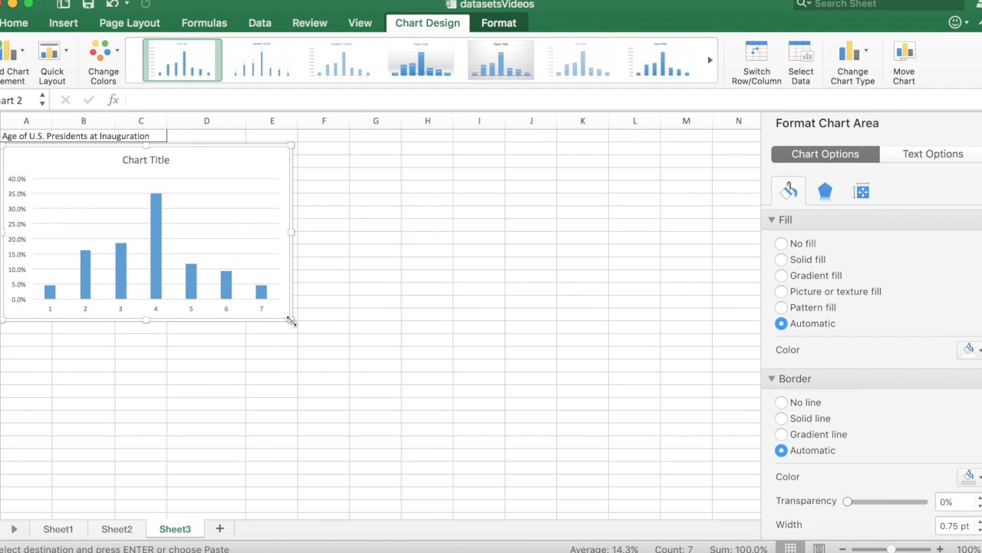
left_click_drag(292, 321, 603, 479)
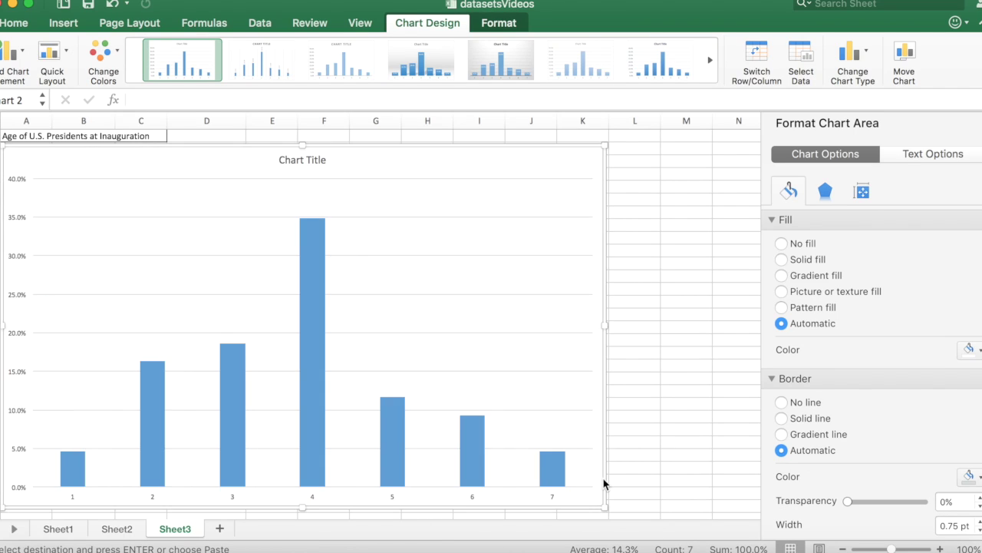
Change the chart title to "Age of U.S. Presidents at Inauguration".
left_click(298, 162)
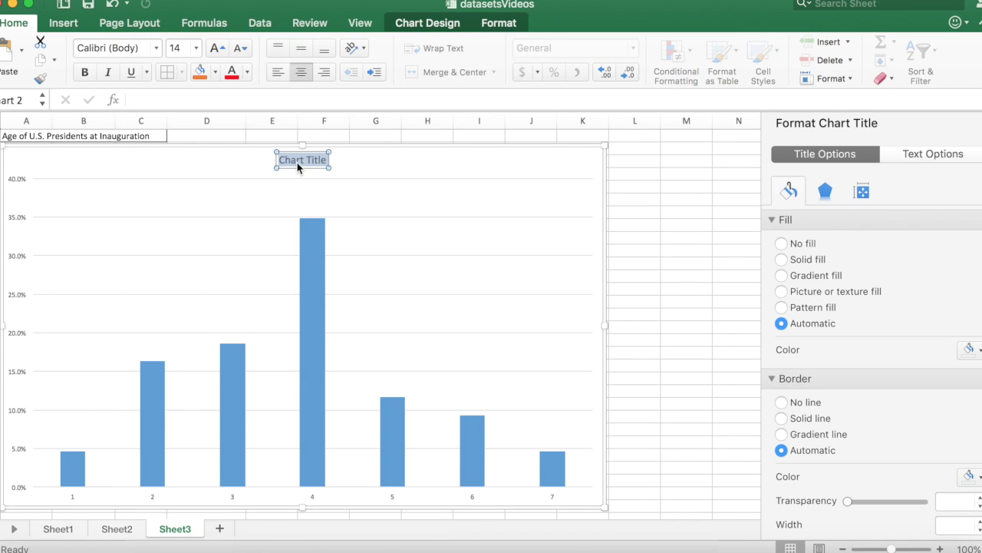
type("Age of U.S. Pre")
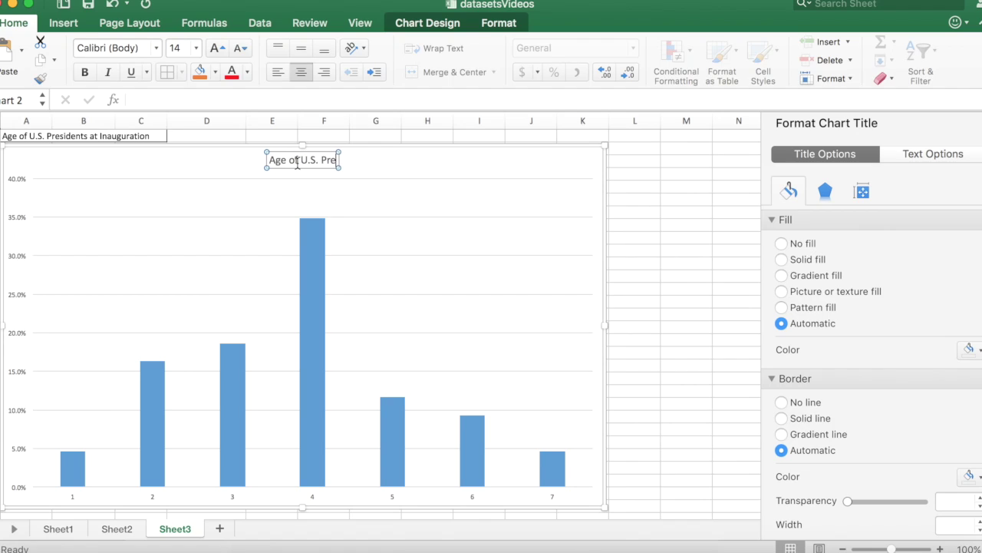
type("sidents")
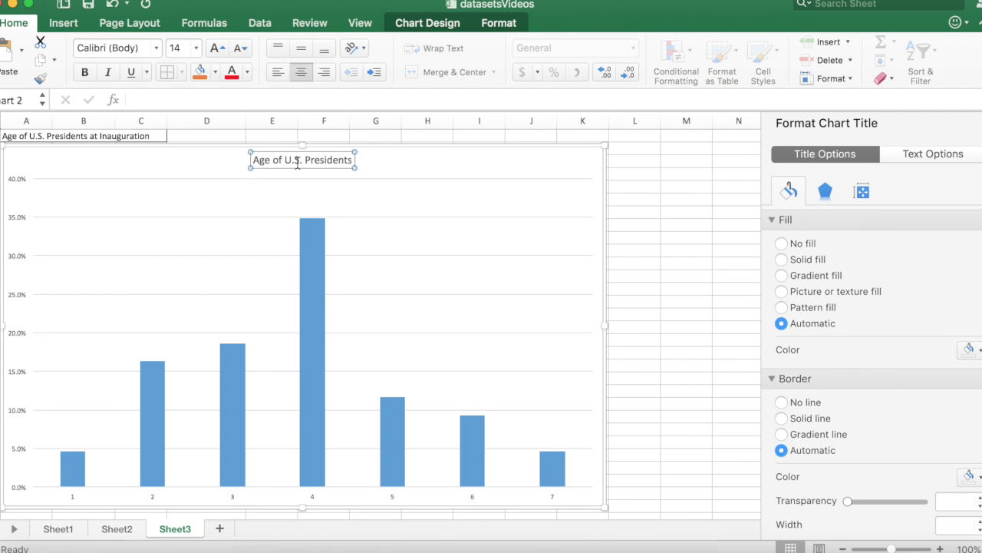
type(" at I")
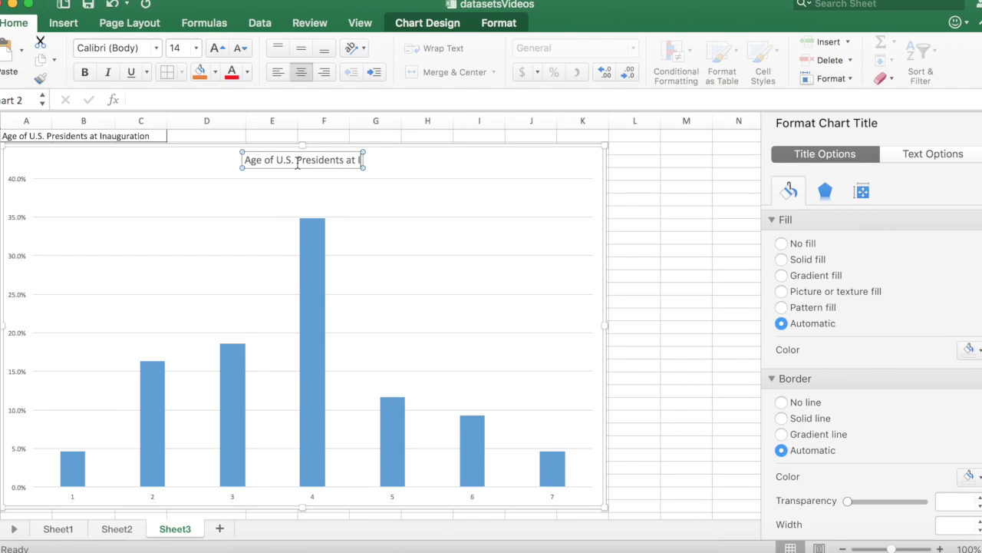
type("naugur")
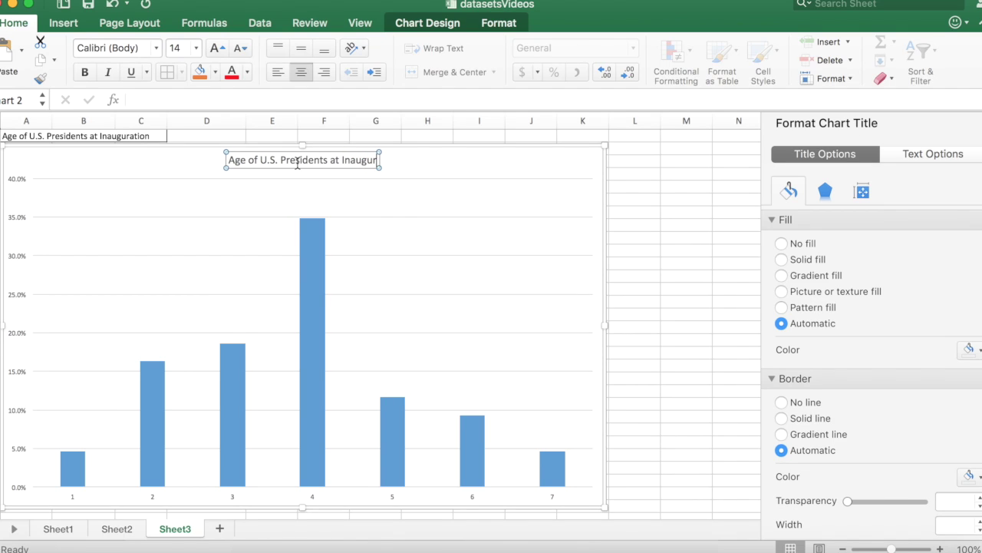
type("ation")
left_click(484, 148)
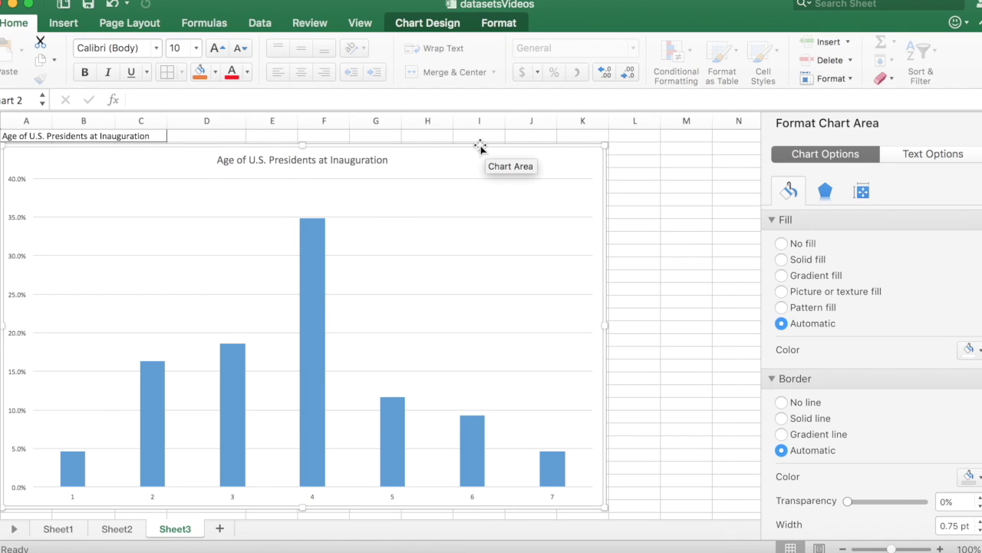
Shift the chart sideways to uncover the class midpoints and use B3:B9 as its horizontal category axis labels.
left_click_drag(481, 148, 602, 150)
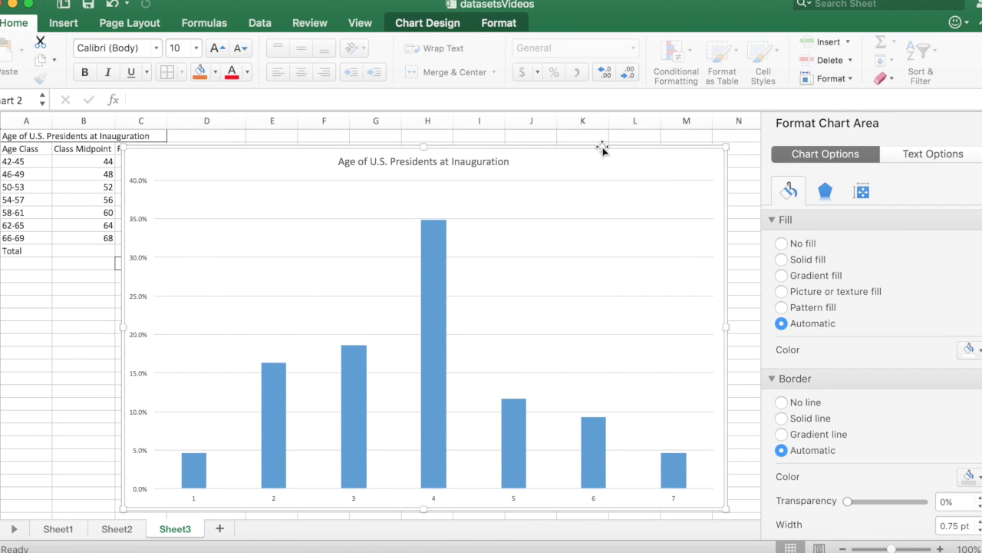
right_click(487, 258)
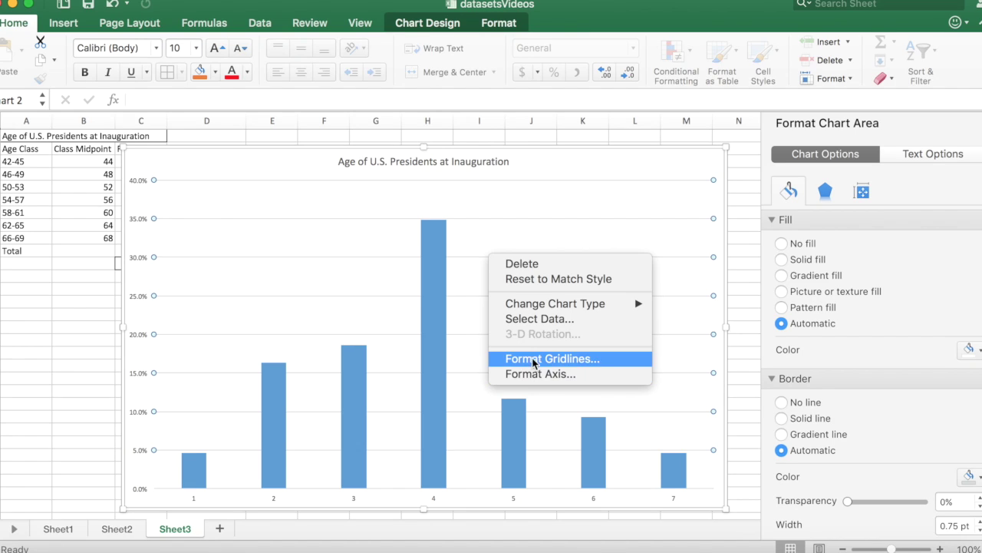
left_click(540, 318)
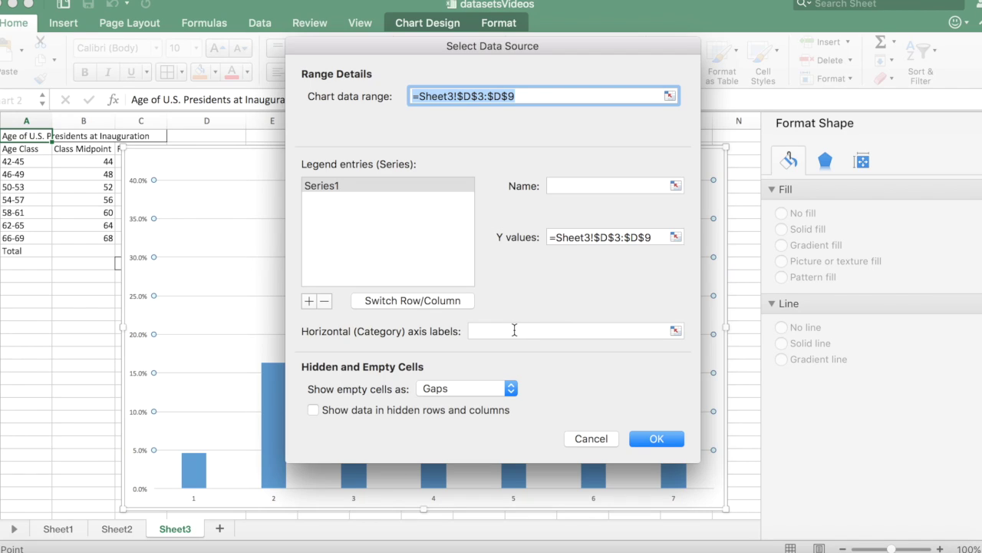
left_click(515, 330)
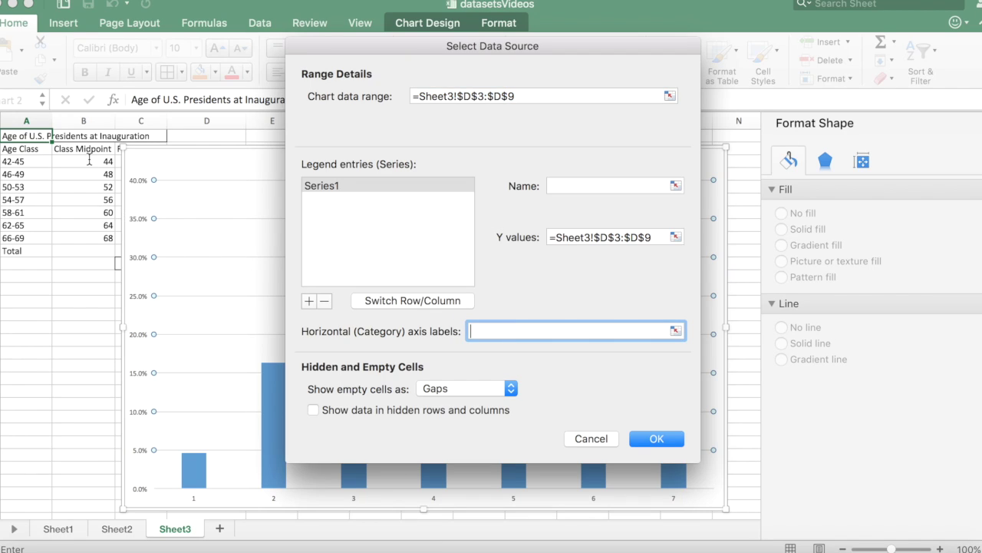
left_click_drag(92, 161, 98, 243)
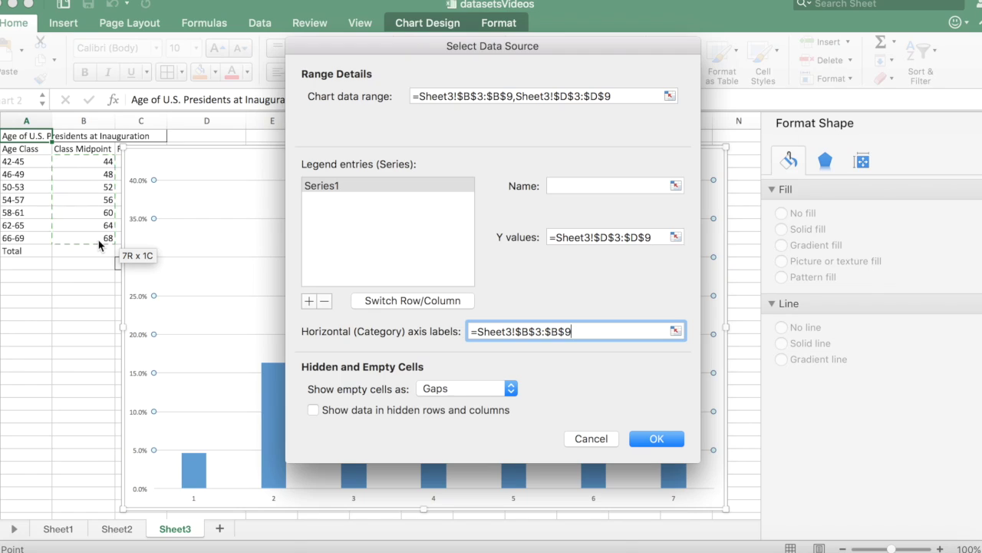
left_click(649, 439)
left_click(648, 445)
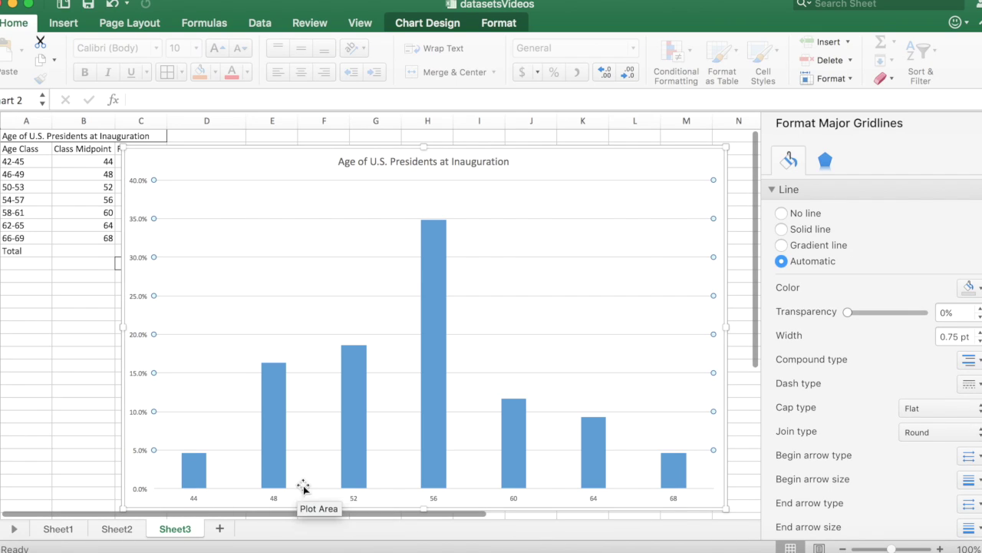
mouse_move(504, 477)
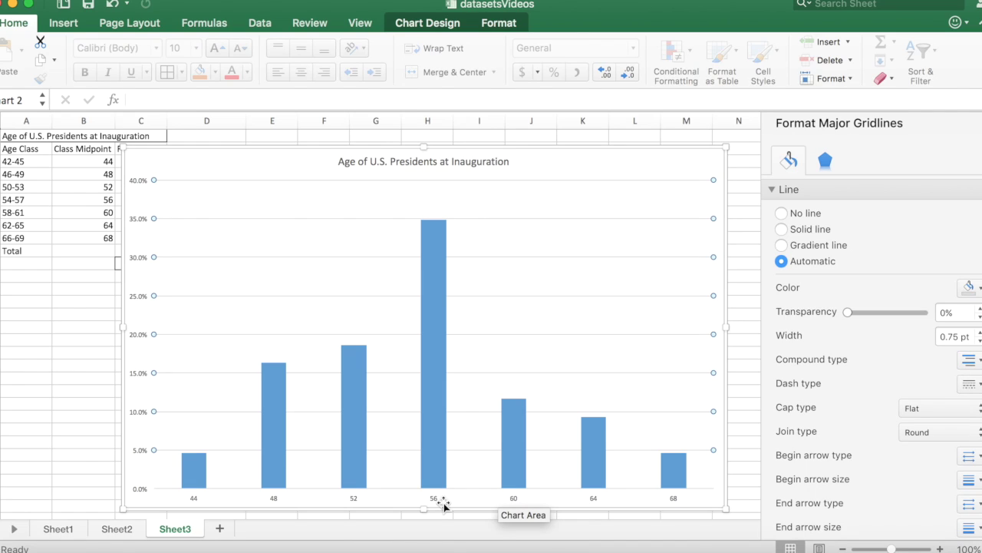
Set the column series' overlap to 0% and its gap width to 0% so the bars touch.
mouse_move(423, 346)
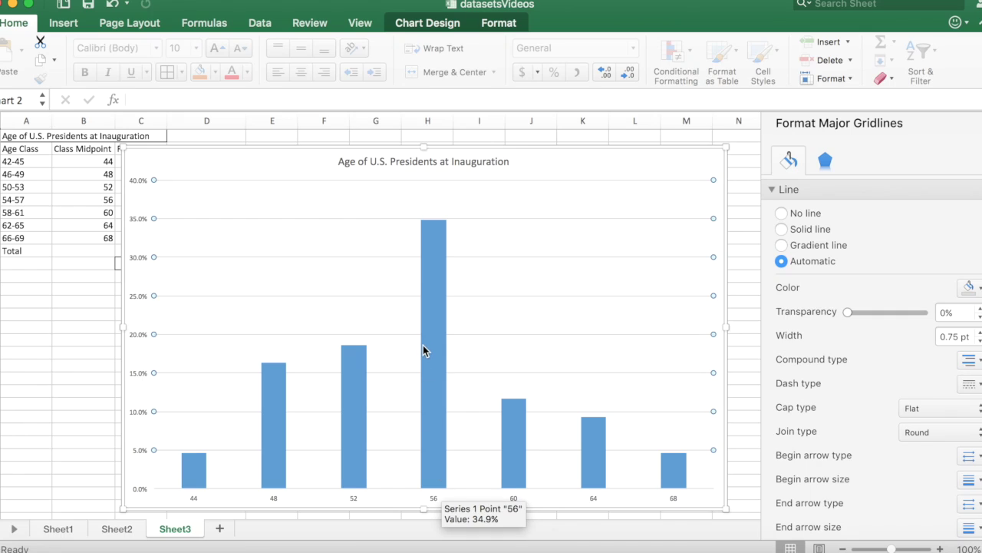
left_click(432, 268)
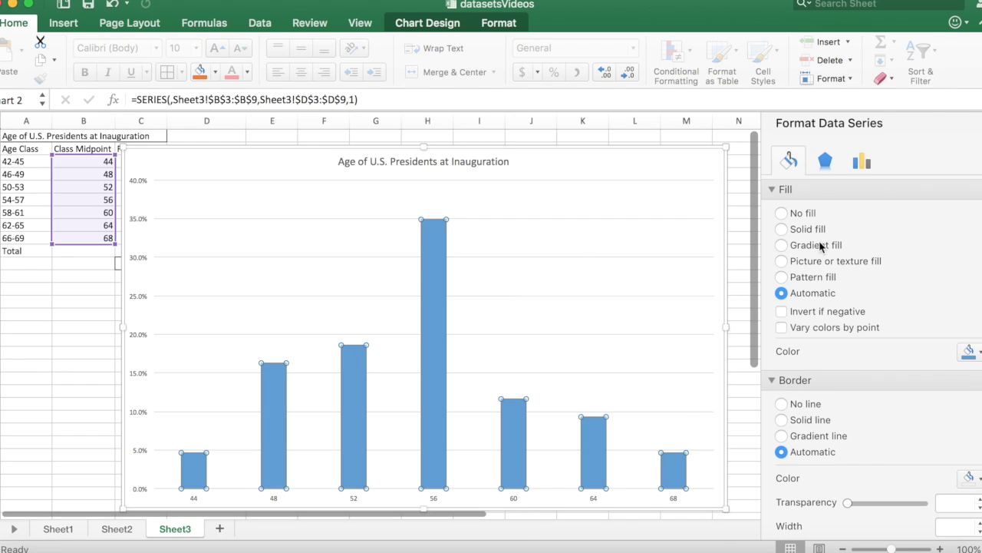
left_click(864, 162)
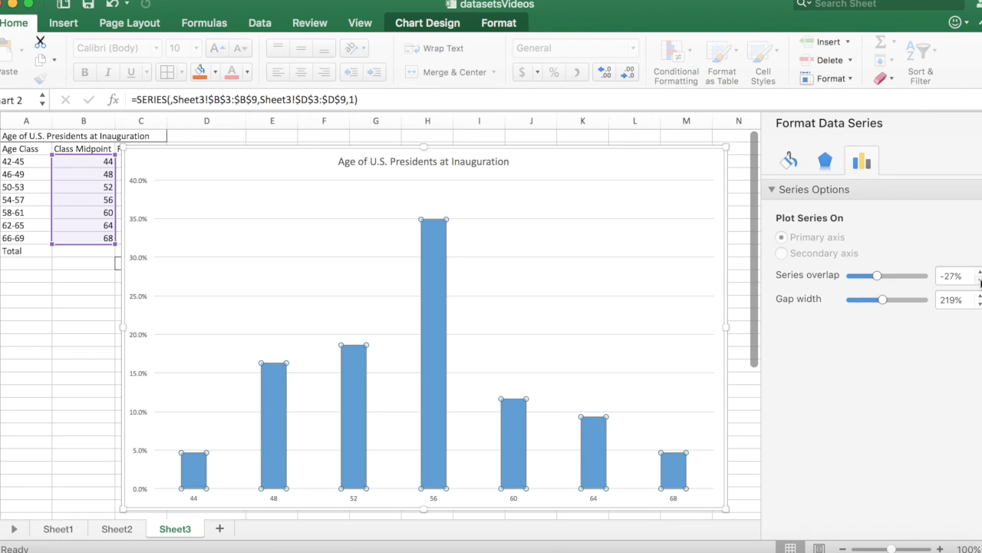
left_click_drag(877, 277, 831, 282)
double_click(955, 276)
type("0")
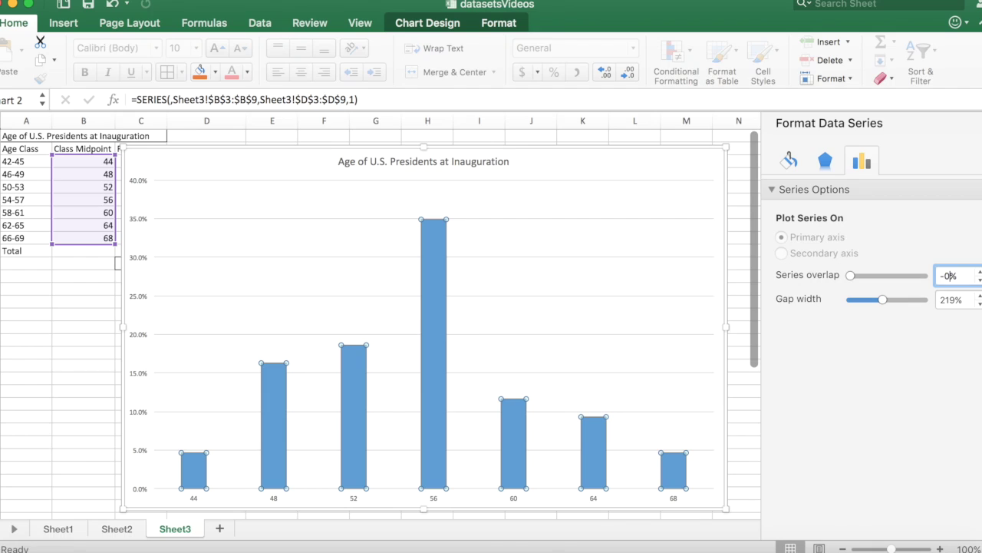
double_click(950, 301)
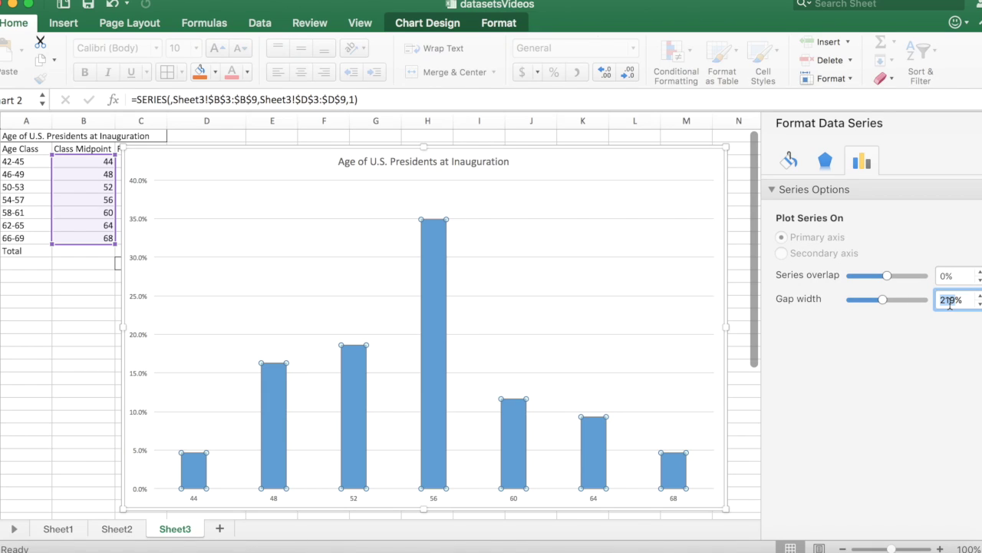
type("0")
key("Tab")
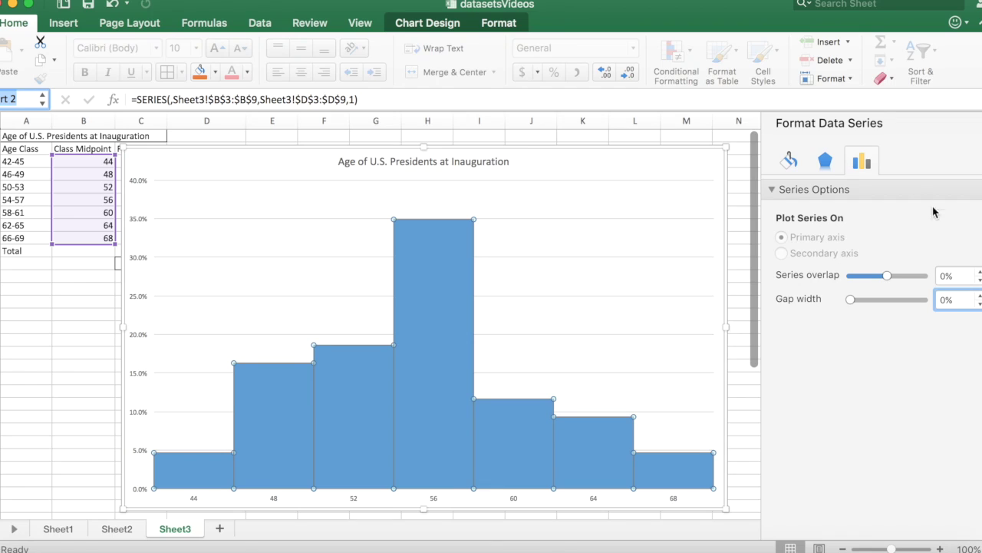
Vary the bar colors by point and give the data series a solid black border.
left_click(499, 263)
left_click(432, 260)
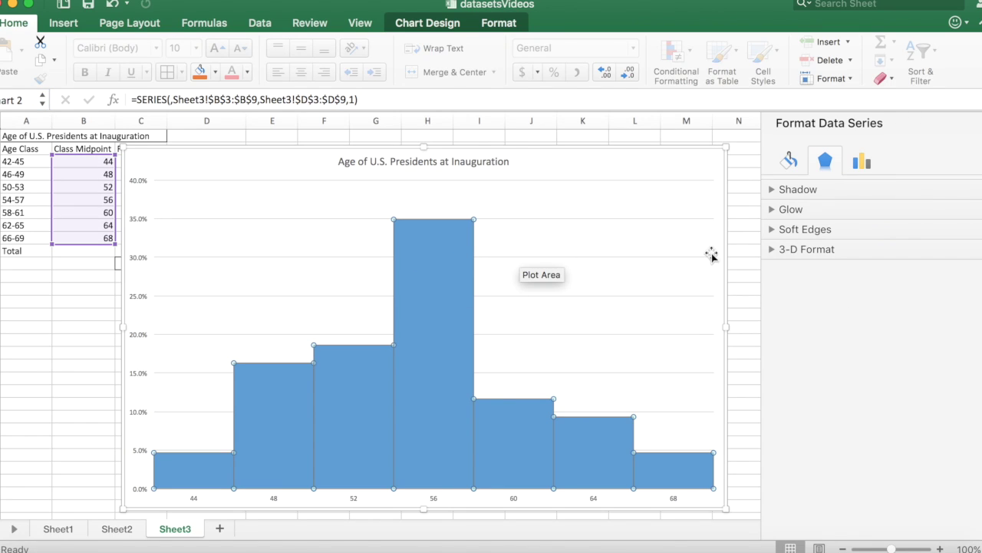
left_click(789, 161)
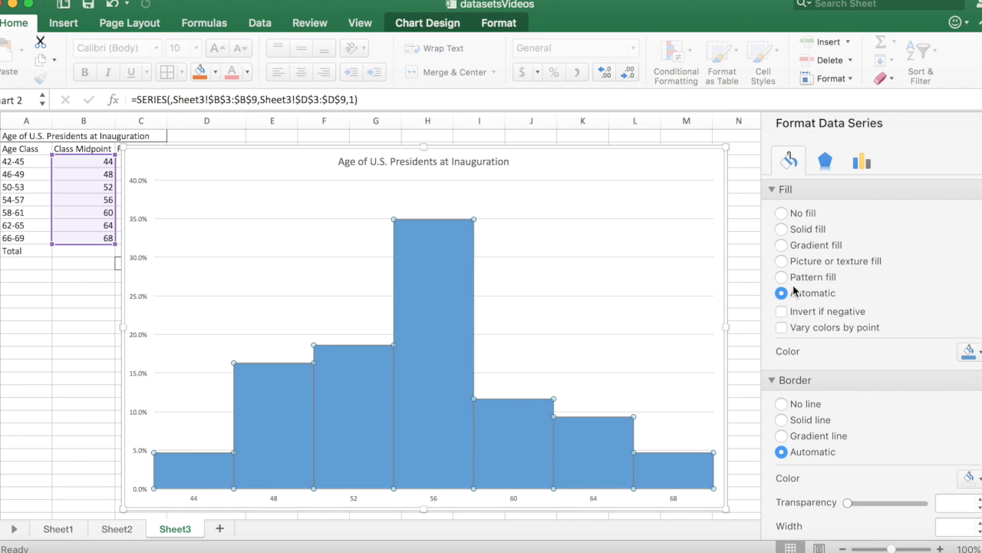
left_click(782, 327)
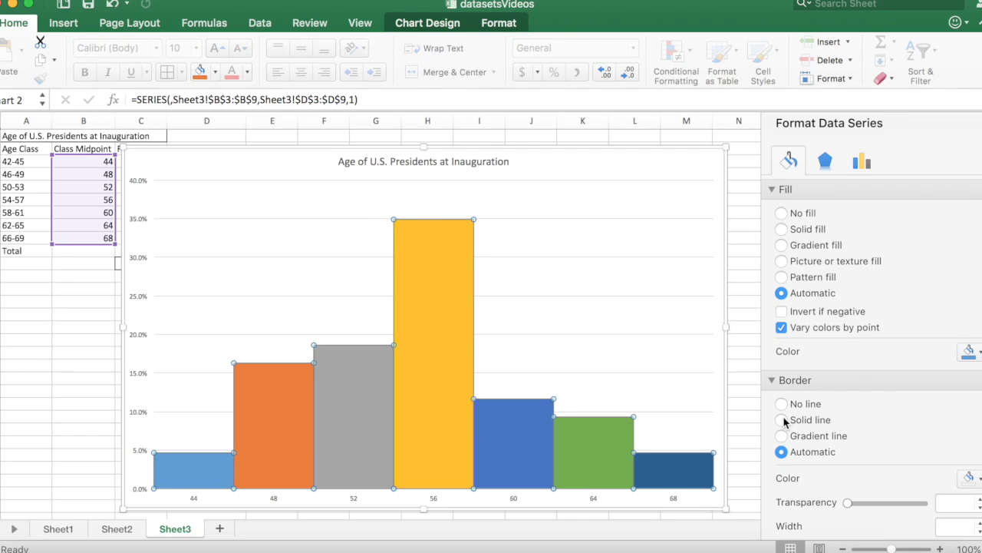
left_click(782, 419)
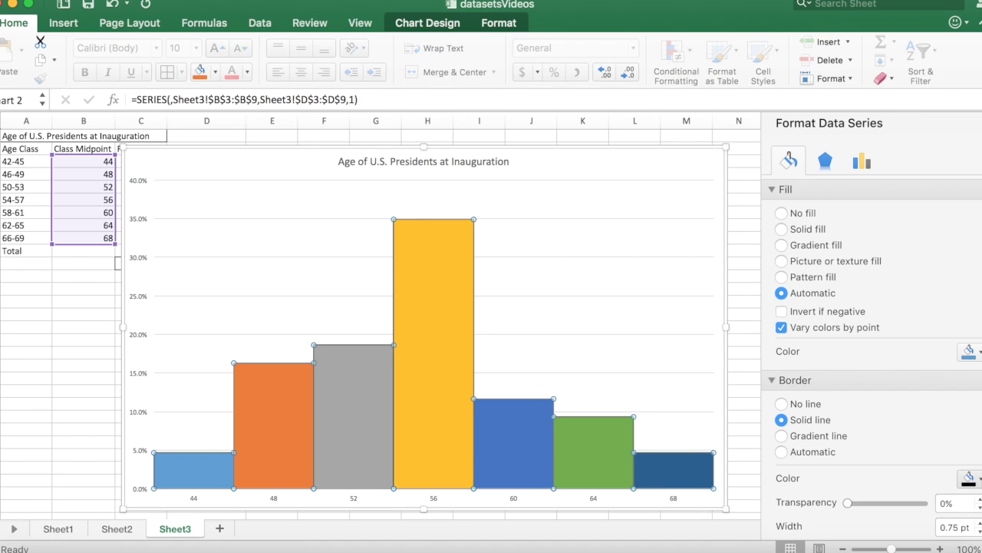
left_click(971, 479)
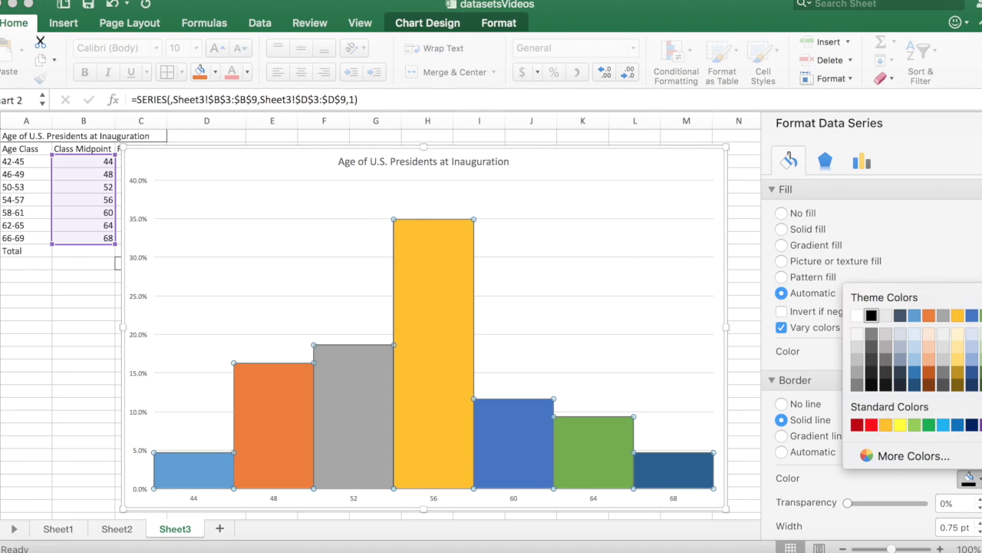
left_click(873, 316)
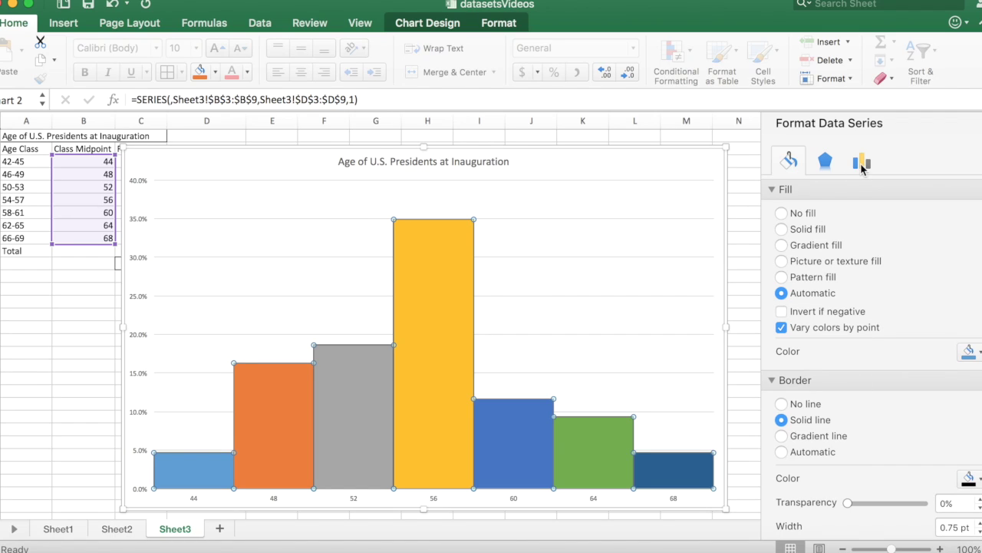
Add data labels to the histogram's bars.
left_click(336, 281)
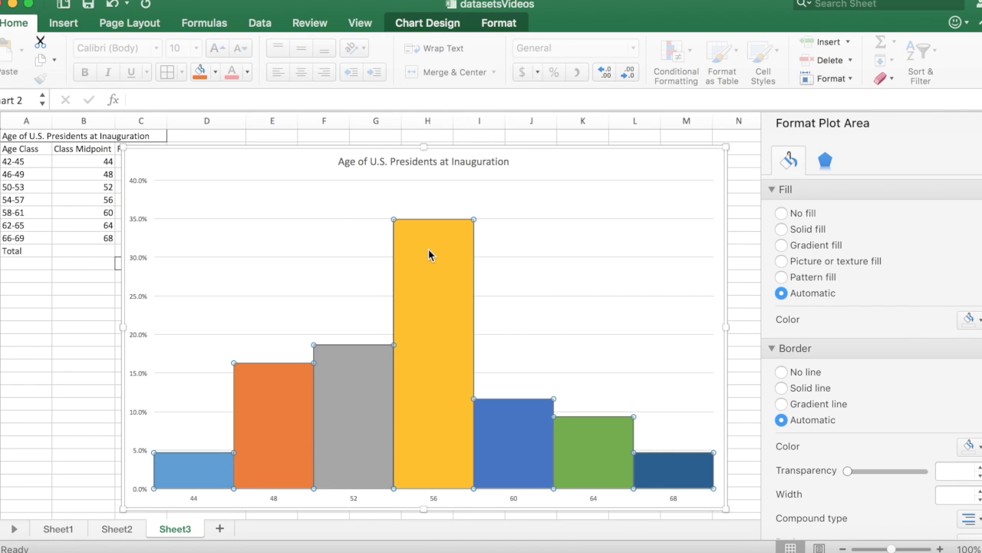
left_click(428, 255)
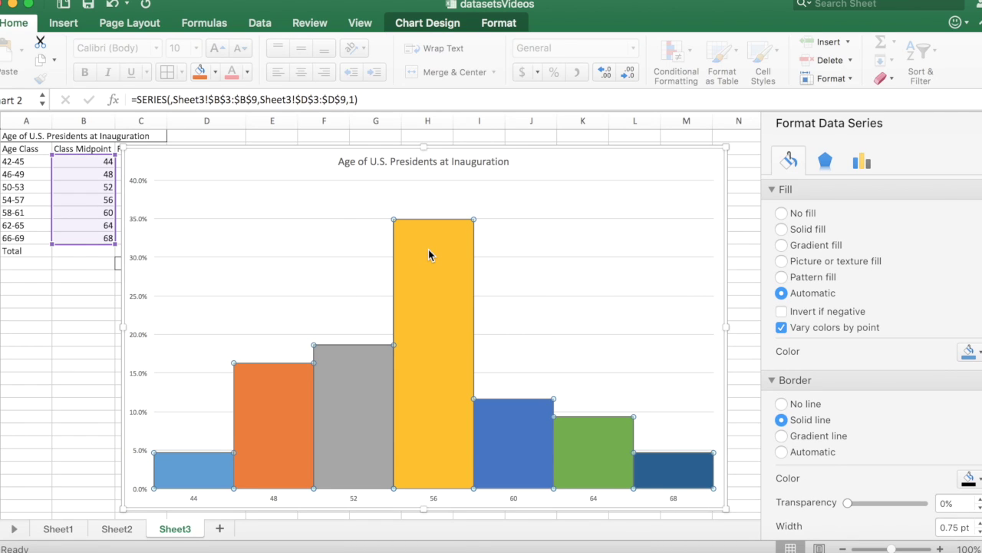
right_click(428, 249)
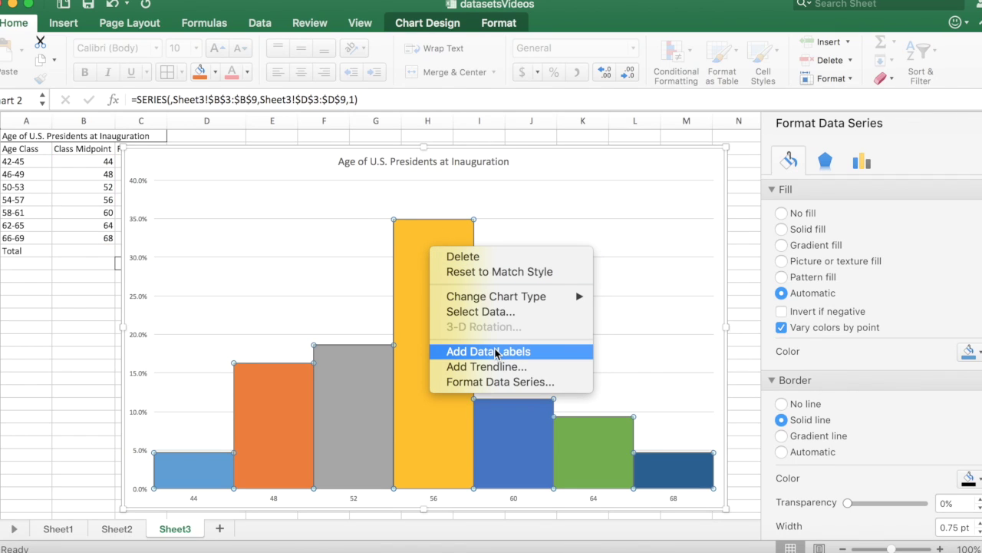
left_click(496, 352)
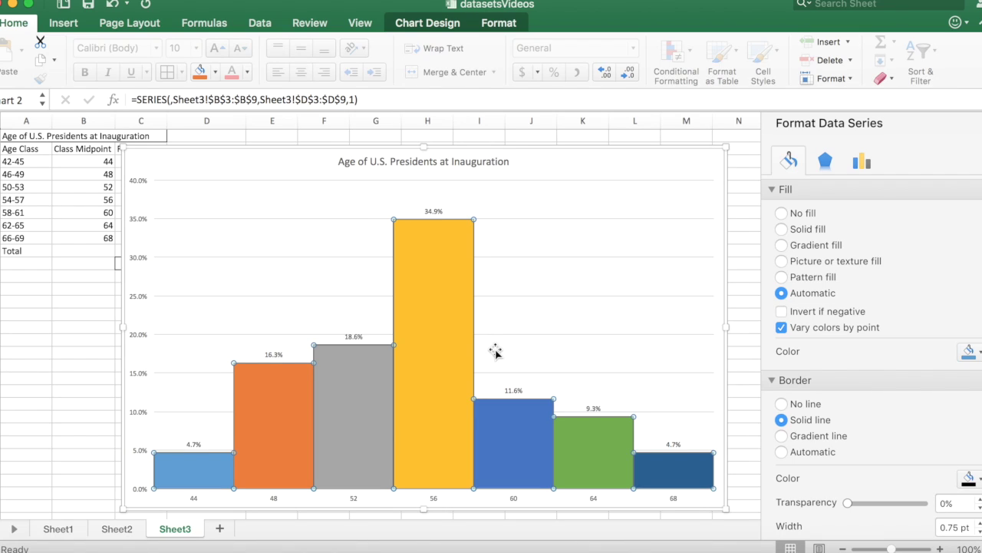
Set the position of the bars' data labels to Inside End.
left_click(434, 213)
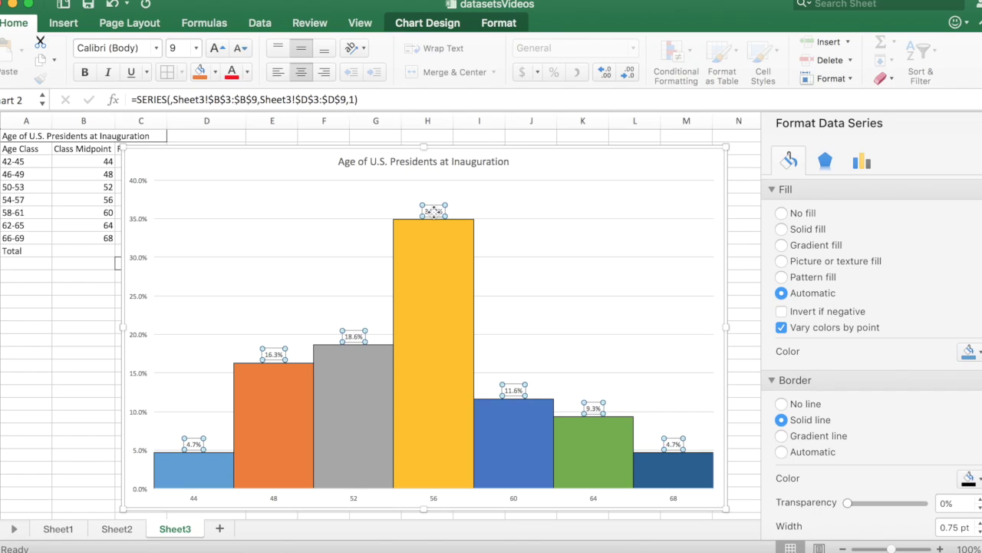
right_click(434, 216)
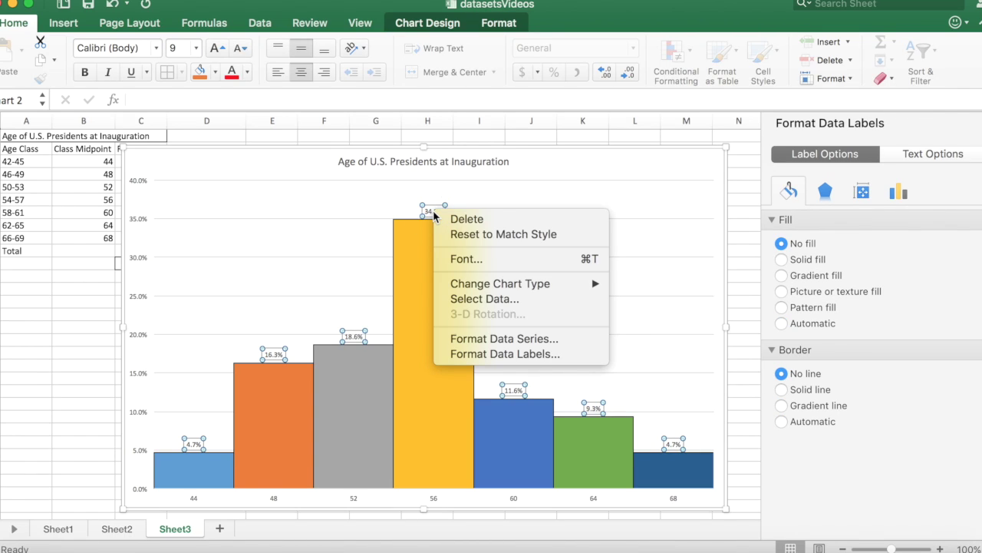
mouse_move(479, 290)
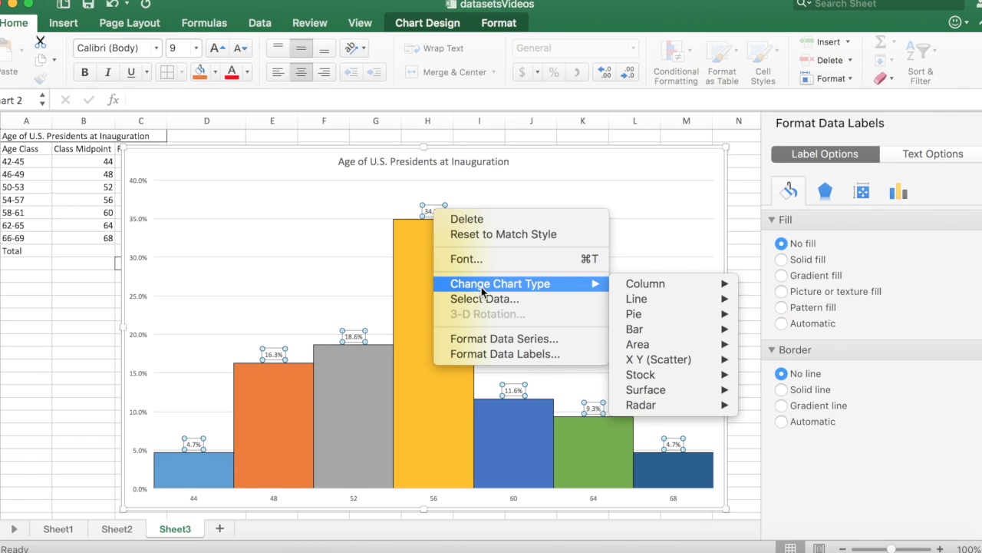
left_click(527, 355)
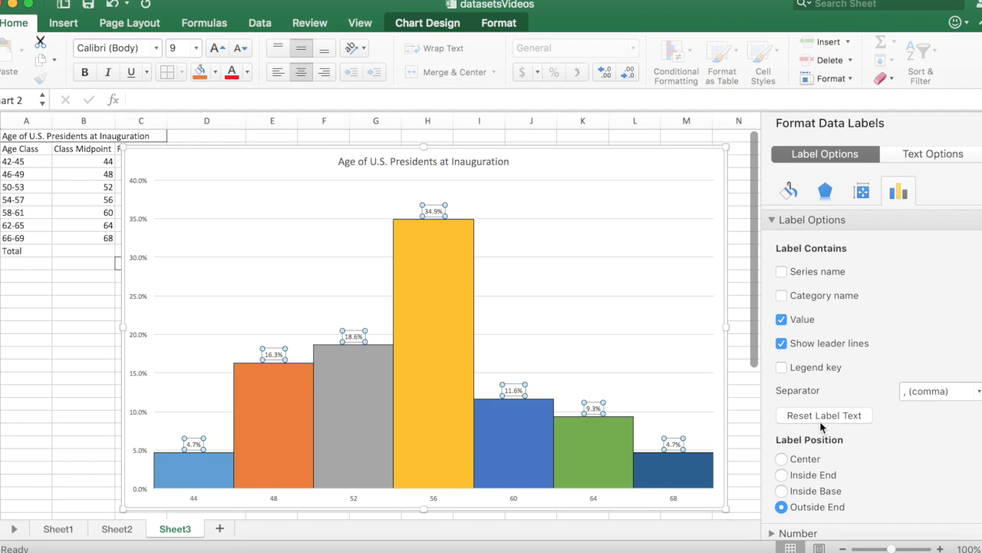
left_click(782, 475)
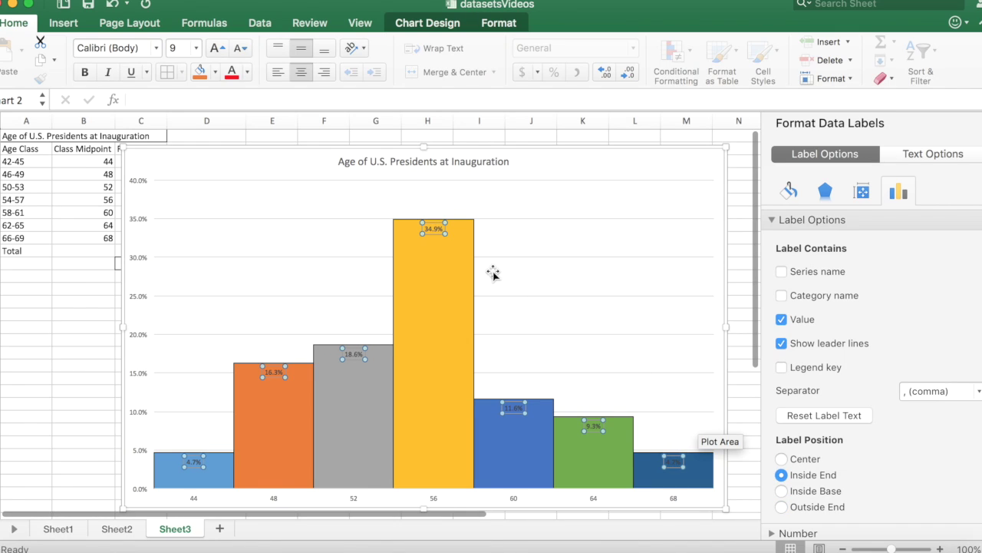
Format the data labels as bold text at font size 18.
mouse_move(435, 242)
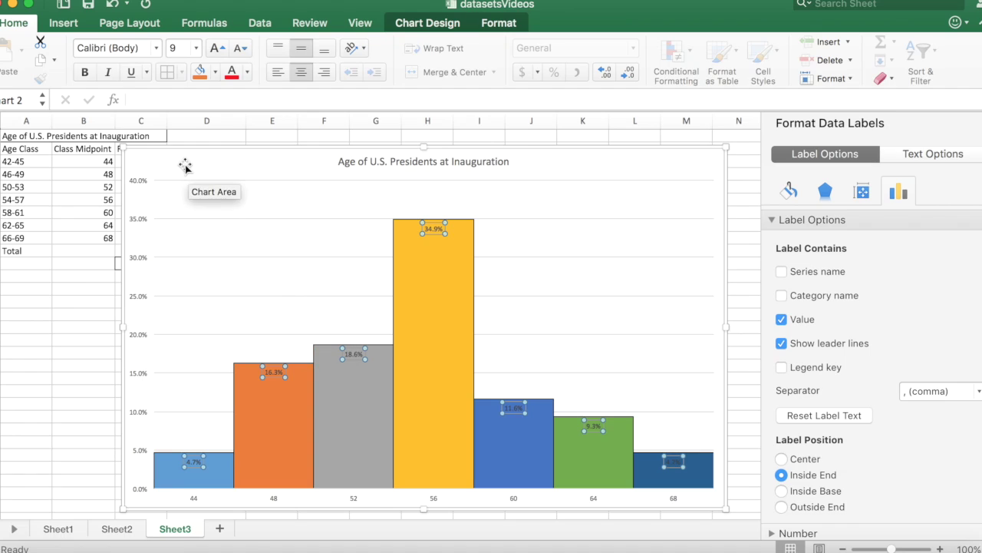
left_click(196, 48)
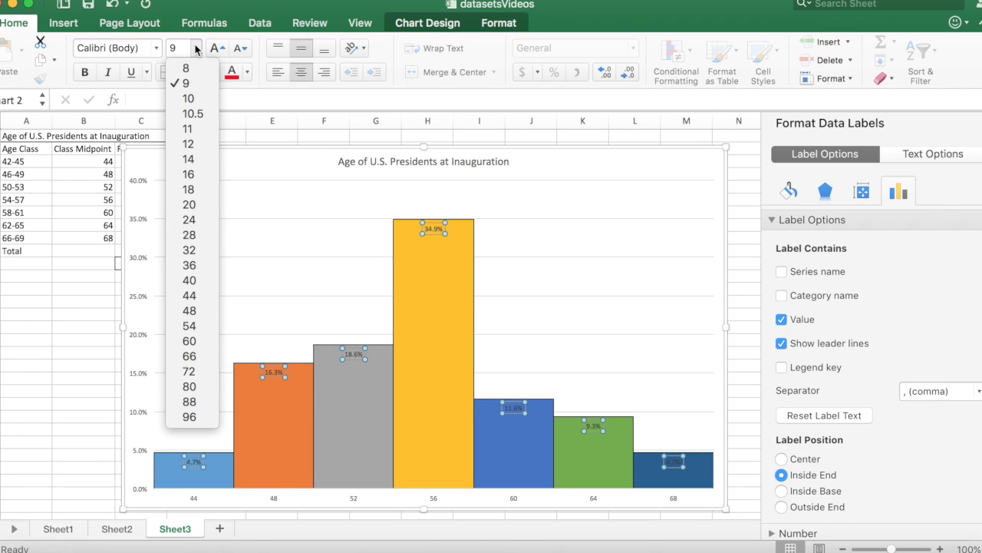
left_click(197, 190)
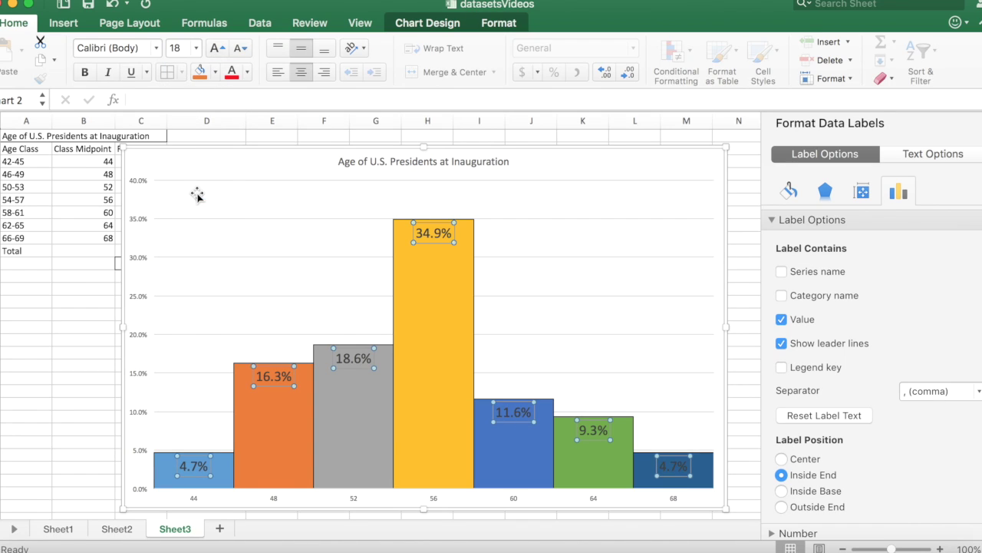
left_click(84, 72)
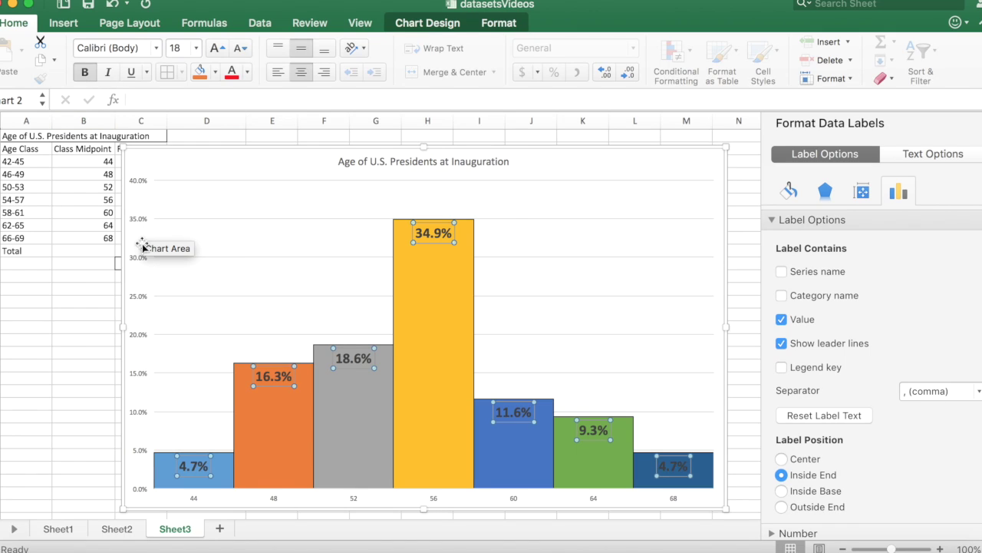
Format the vertical axis numbers as percentages with 0 decimal places.
left_click(136, 300)
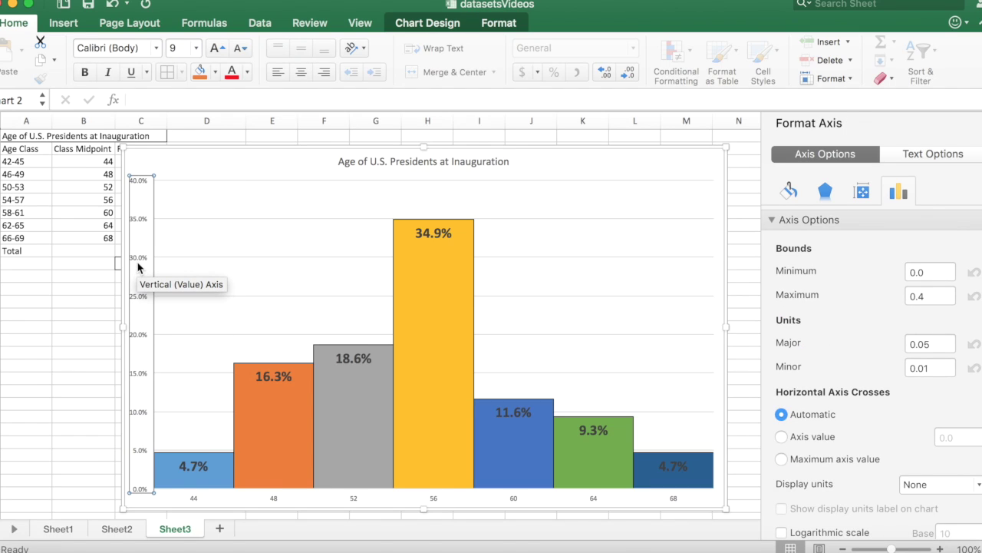
right_click(138, 266)
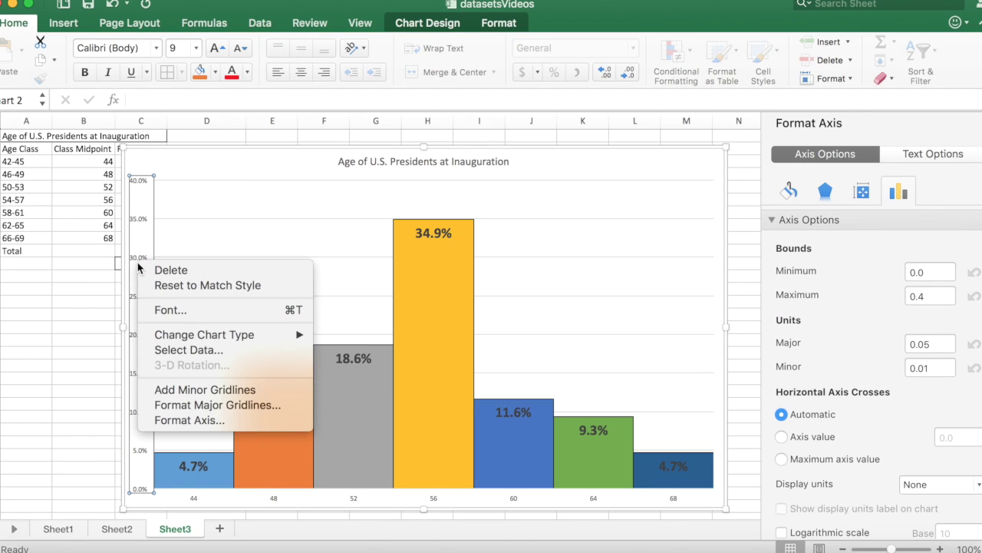
left_click(204, 420)
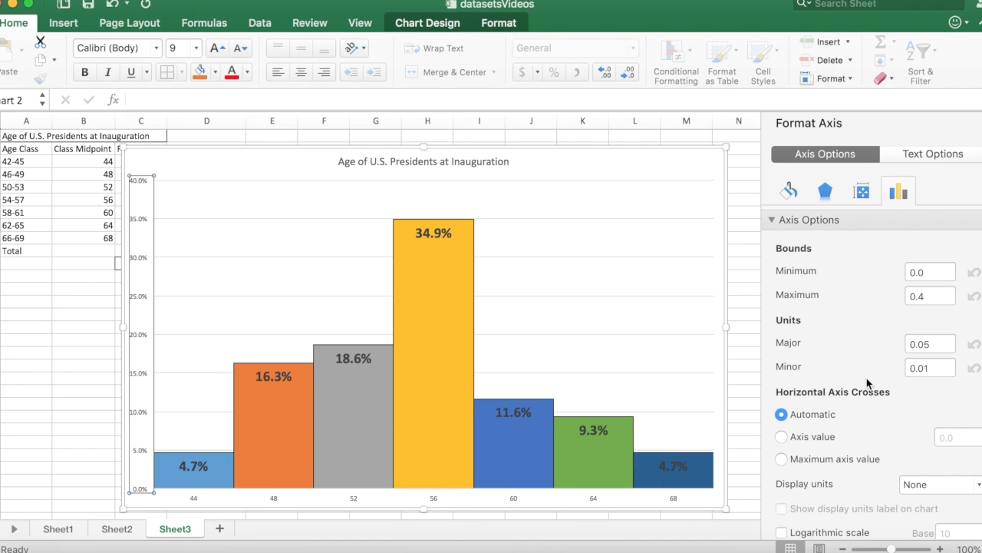
scroll(876, 368, "down", 5)
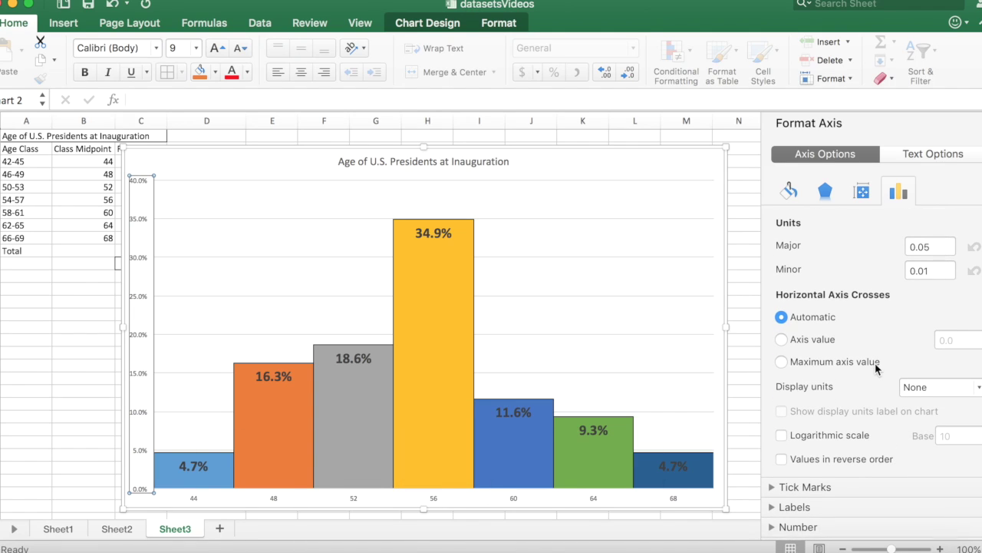
left_click(793, 530)
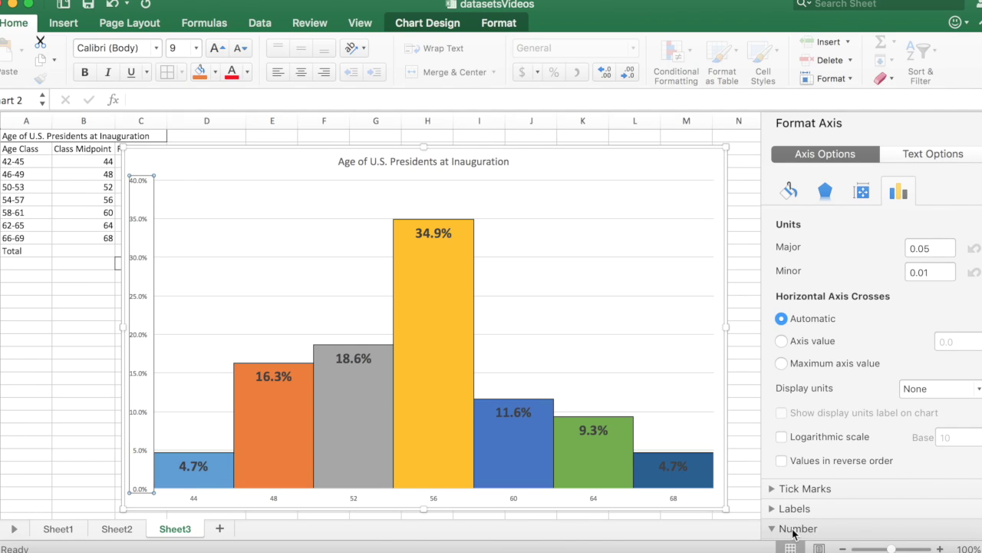
scroll(794, 533, "down", 8)
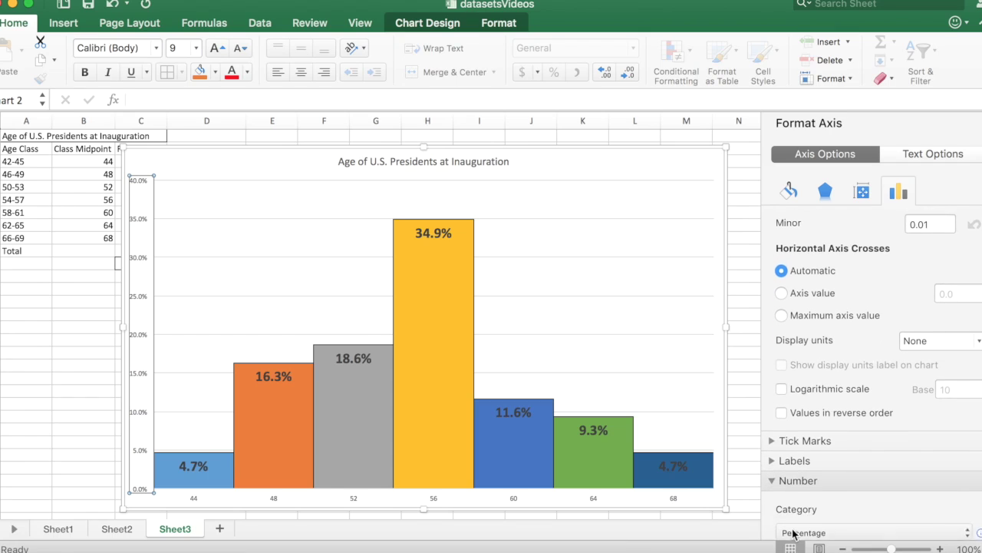
scroll(794, 532, "down", 1)
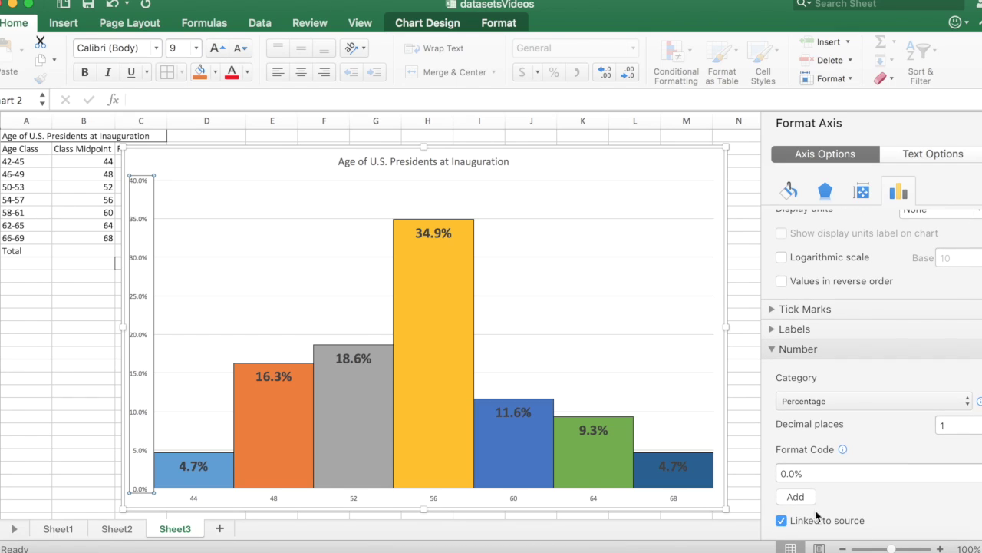
double_click(947, 426)
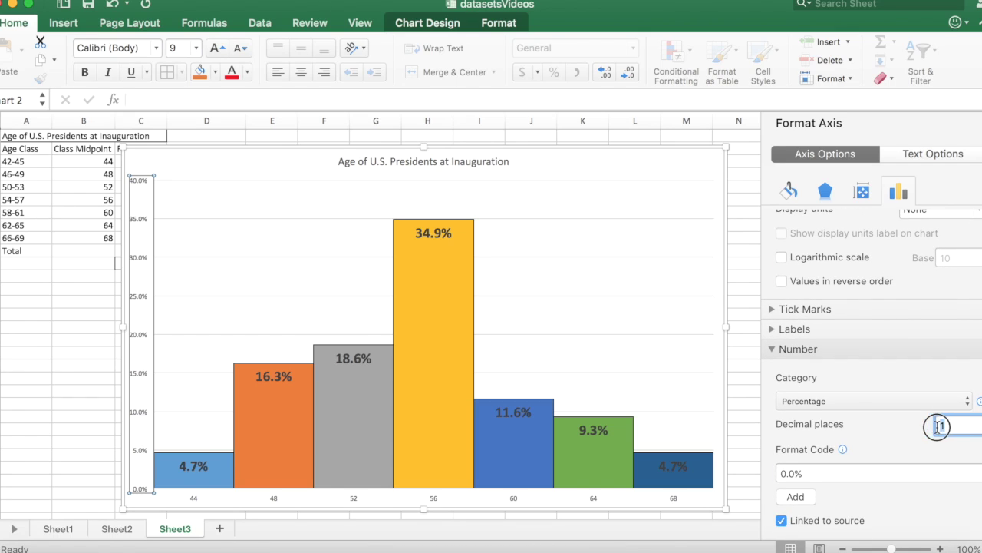
type("0")
key("Tab")
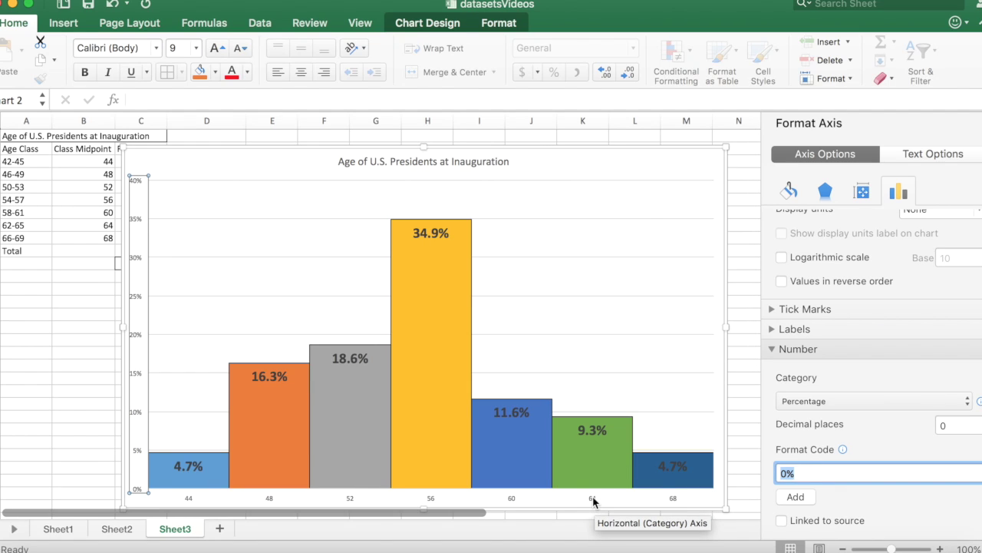
Set both the major and minor tick mark types of the horizontal category axis to Outside.
left_click(593, 501)
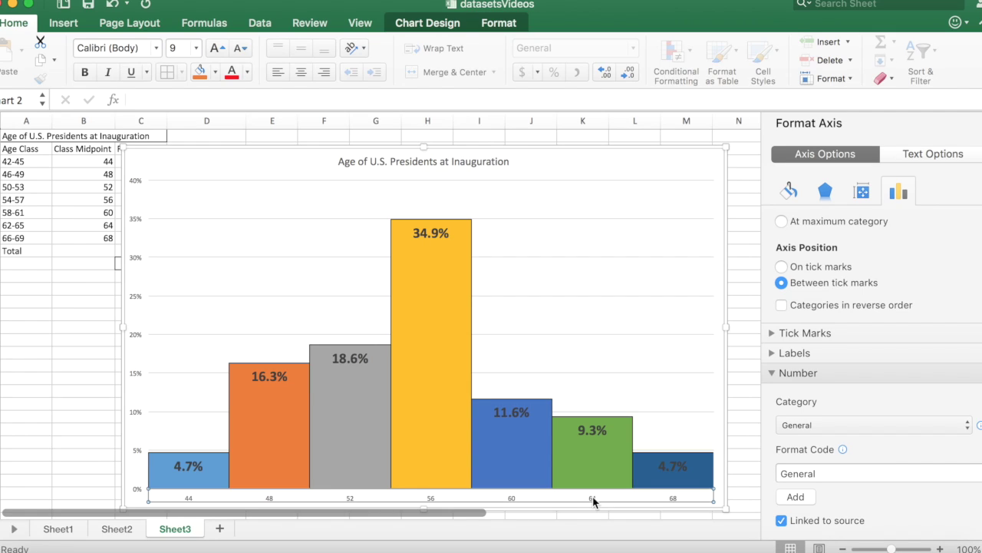
right_click(593, 500)
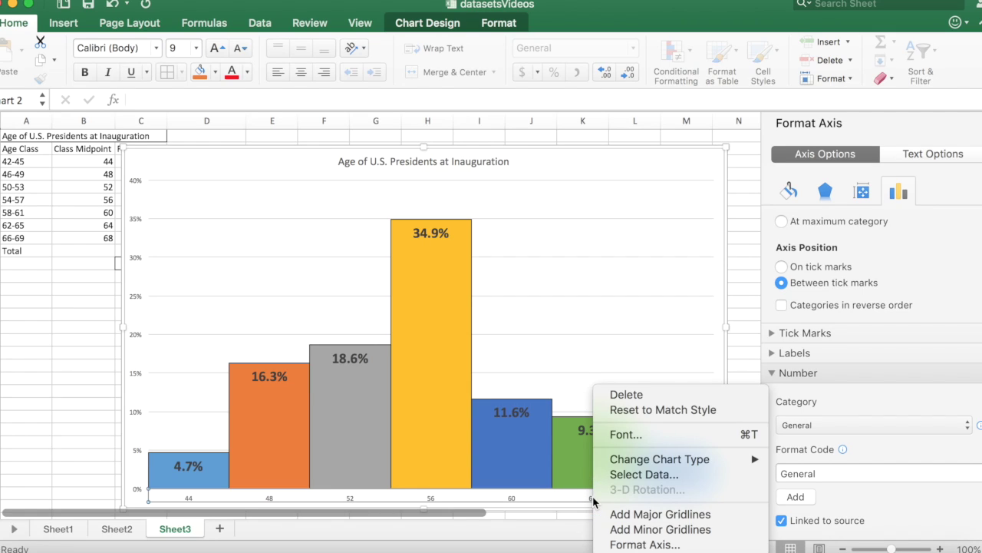
left_click(628, 545)
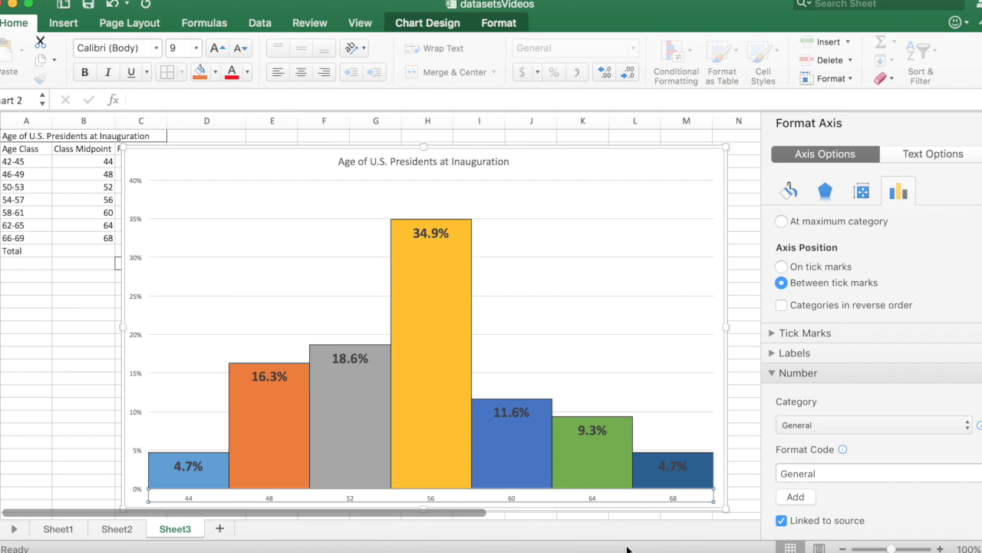
left_click(788, 334)
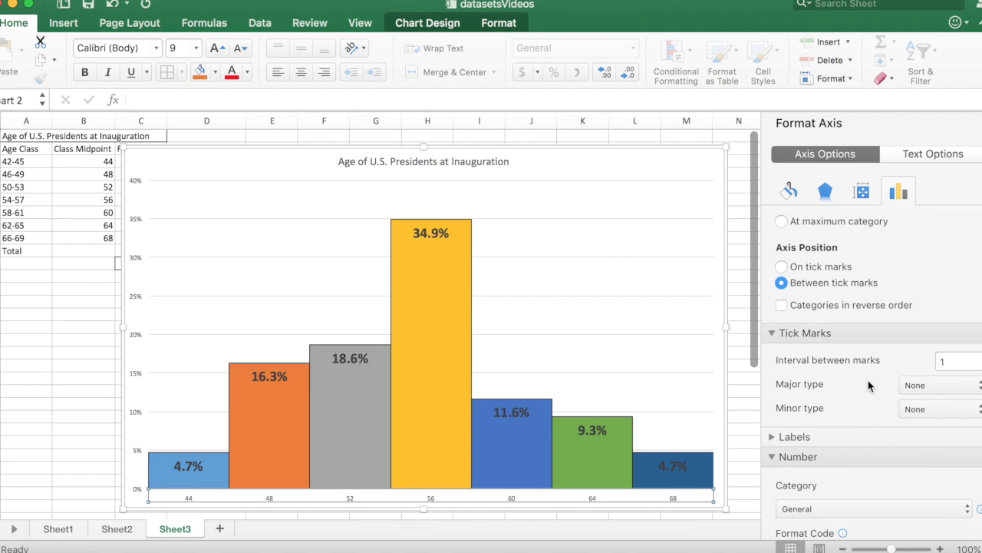
left_click(969, 395)
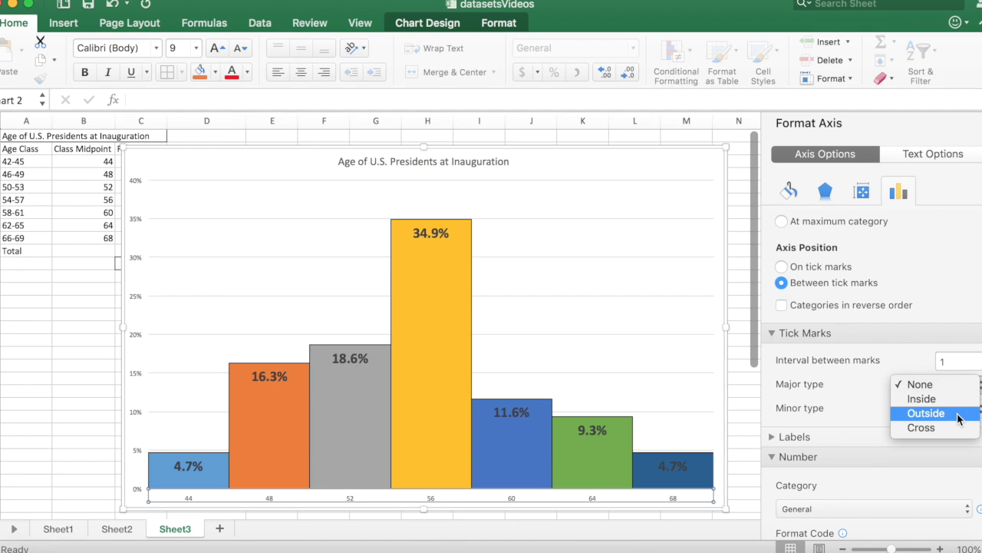
left_click(959, 418)
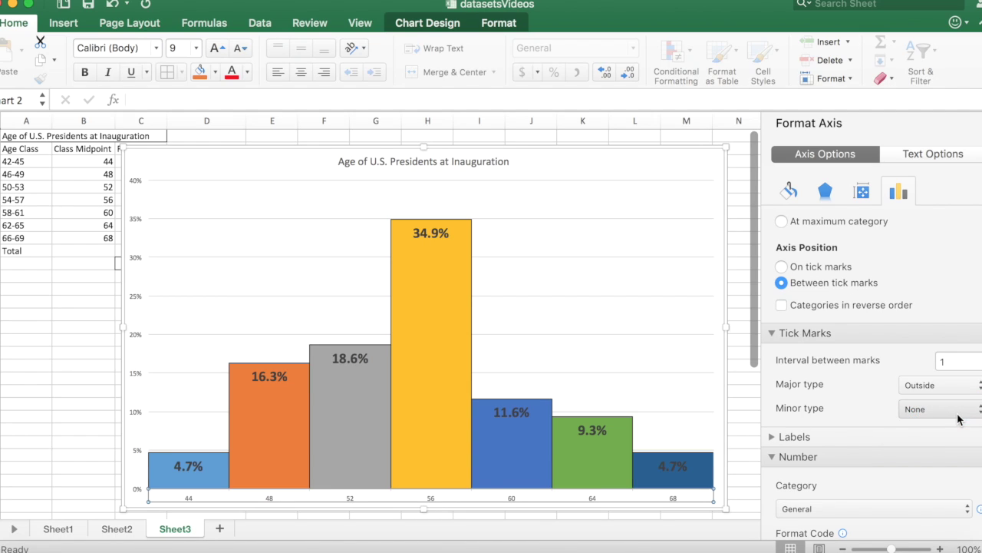
left_click(963, 410)
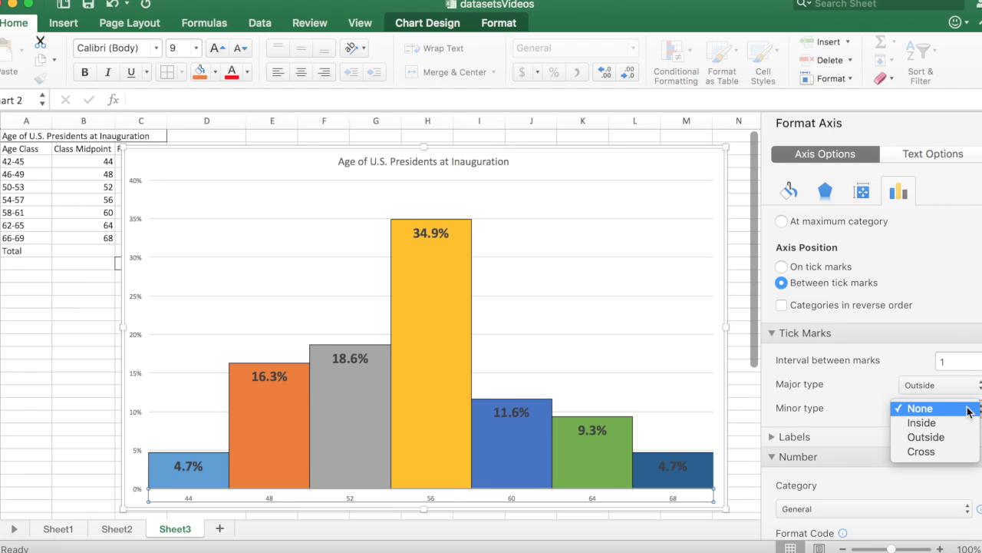
left_click(946, 437)
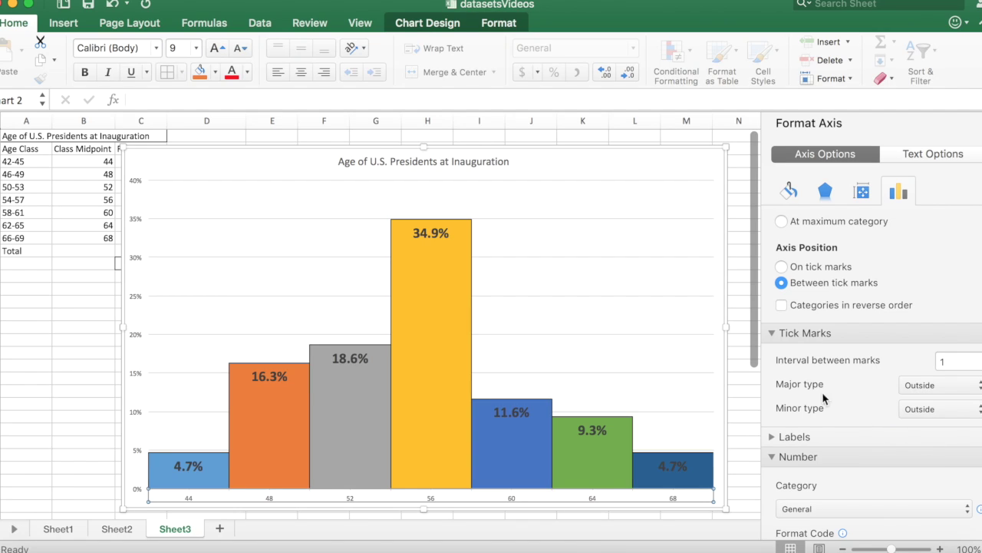
left_click(583, 281)
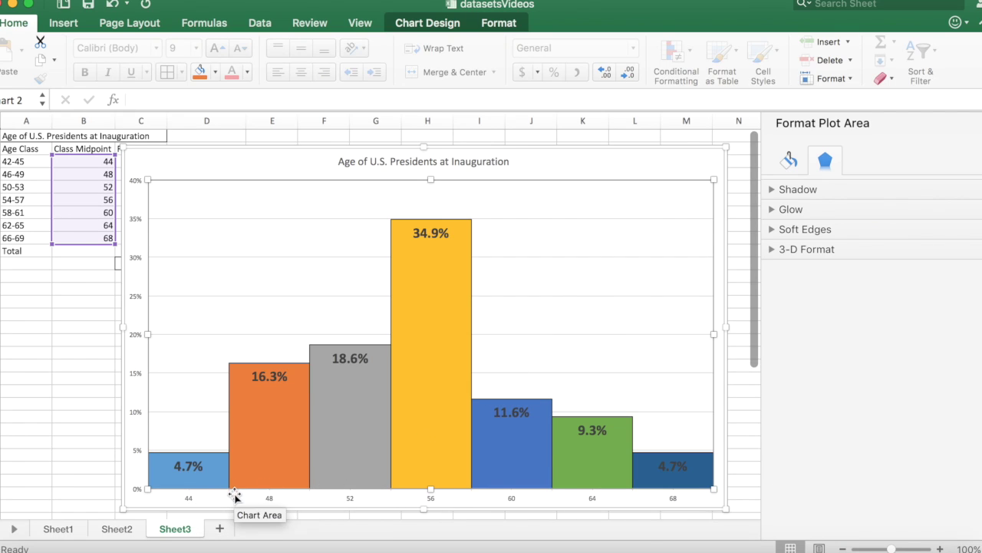
left_click(230, 497)
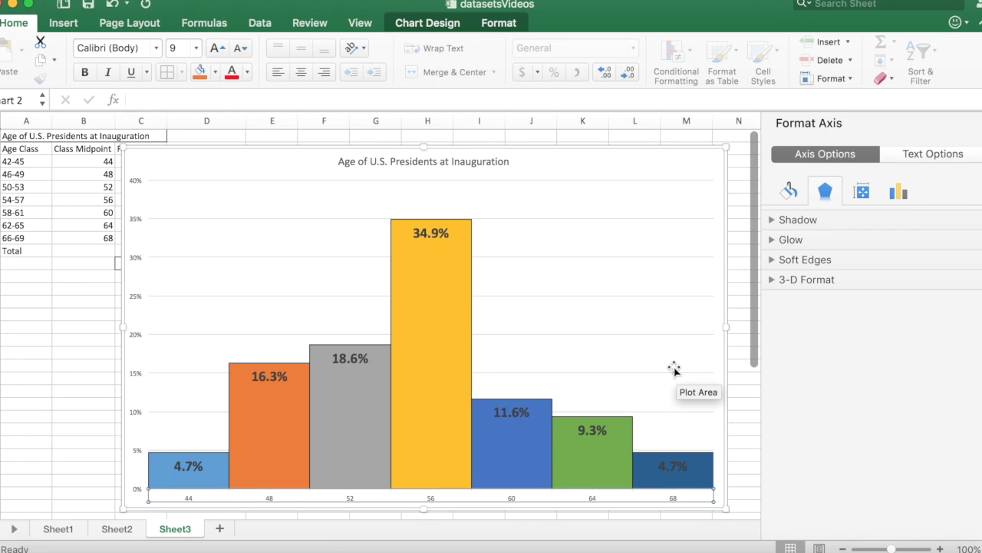
Add a primary horizontal axis title to the histogram reading "Age (in years)".
left_click(14, 22)
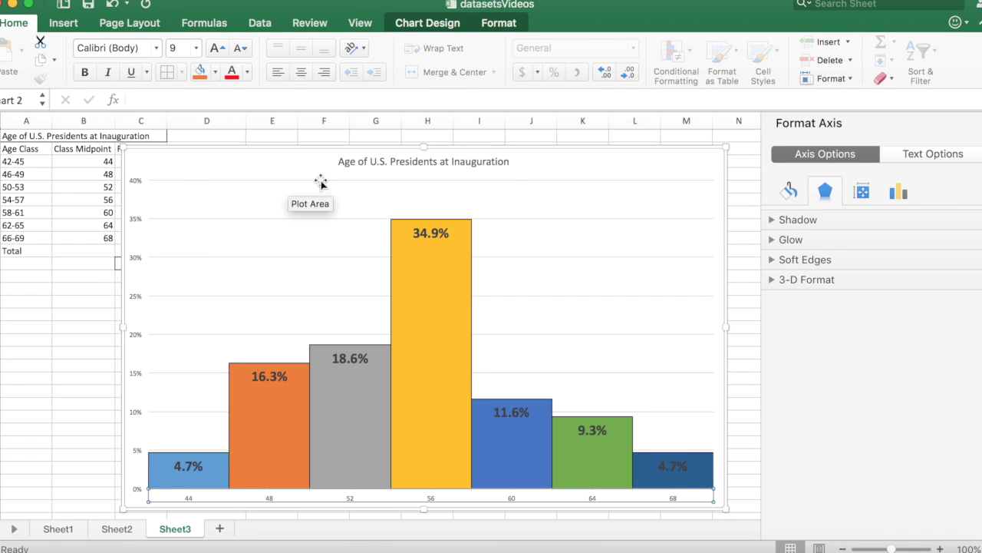
left_click(411, 30)
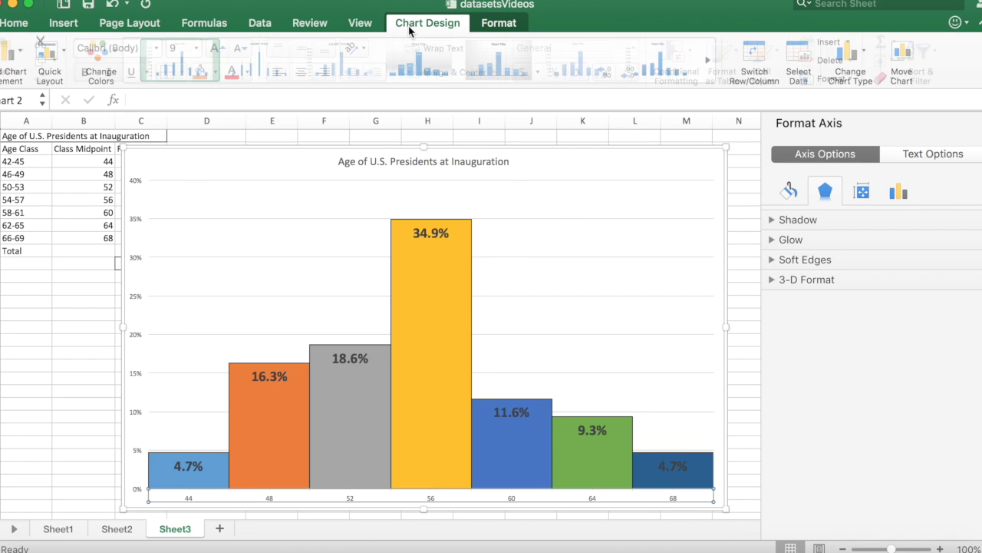
left_click(11, 73)
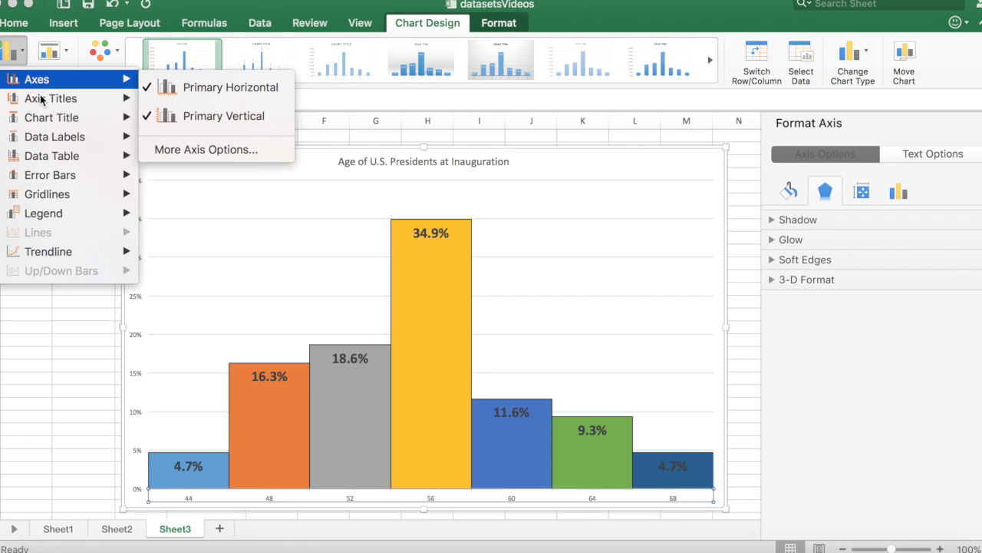
mouse_move(43, 100)
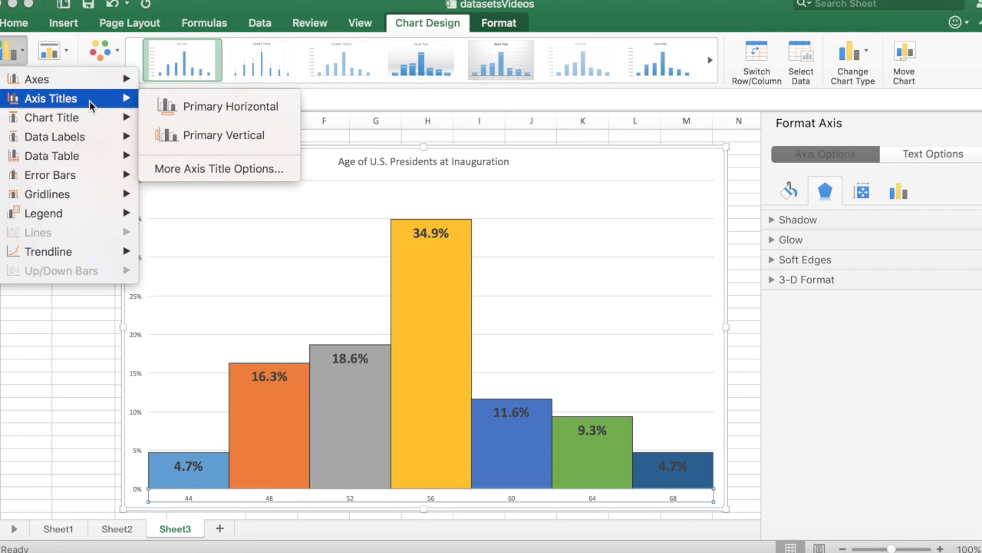
left_click(203, 111)
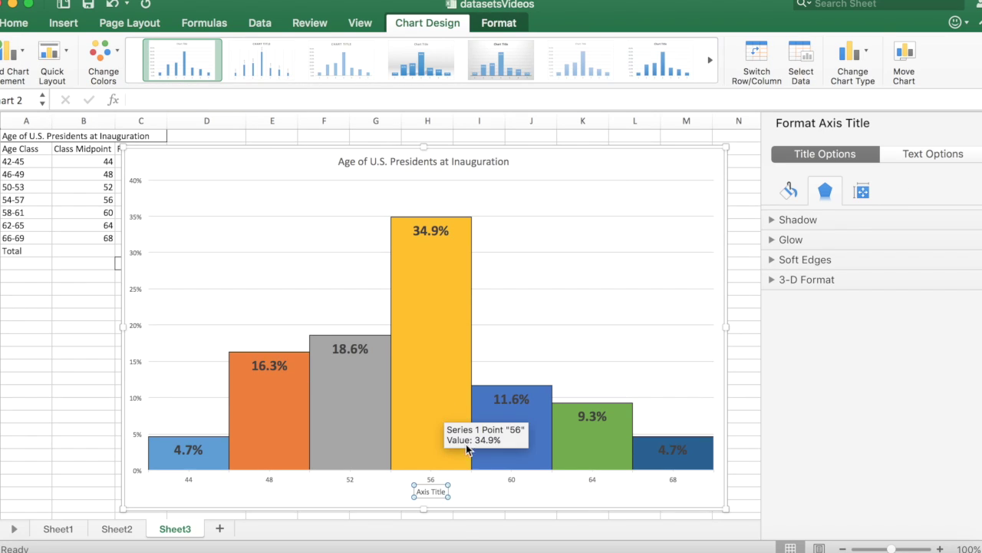
left_click(440, 491)
double_click(440, 491)
key("BackSpace")
key("BackSpace")
key("BackSpace")
key("BackSpace")
key("BackSpace")
key("BackSpace")
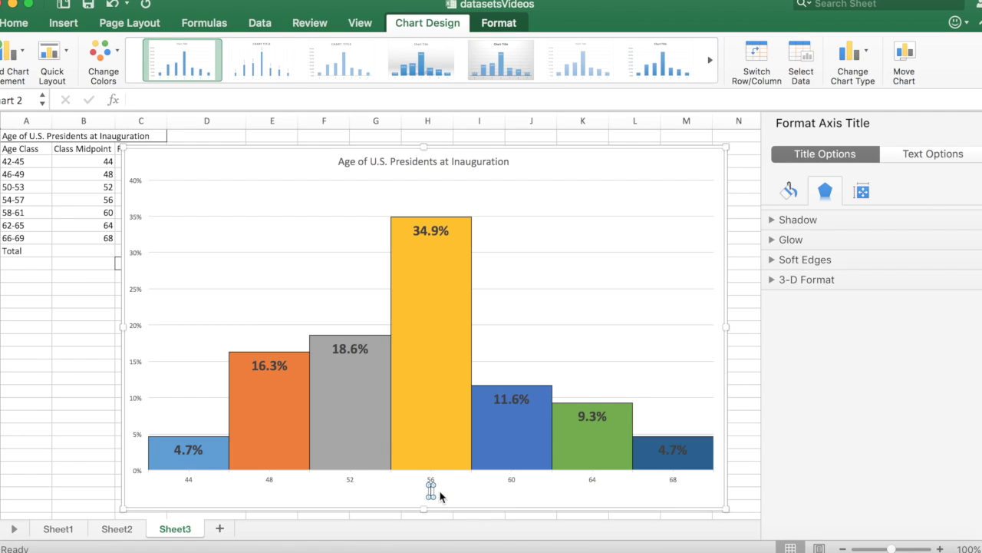
type("Age (in years)")
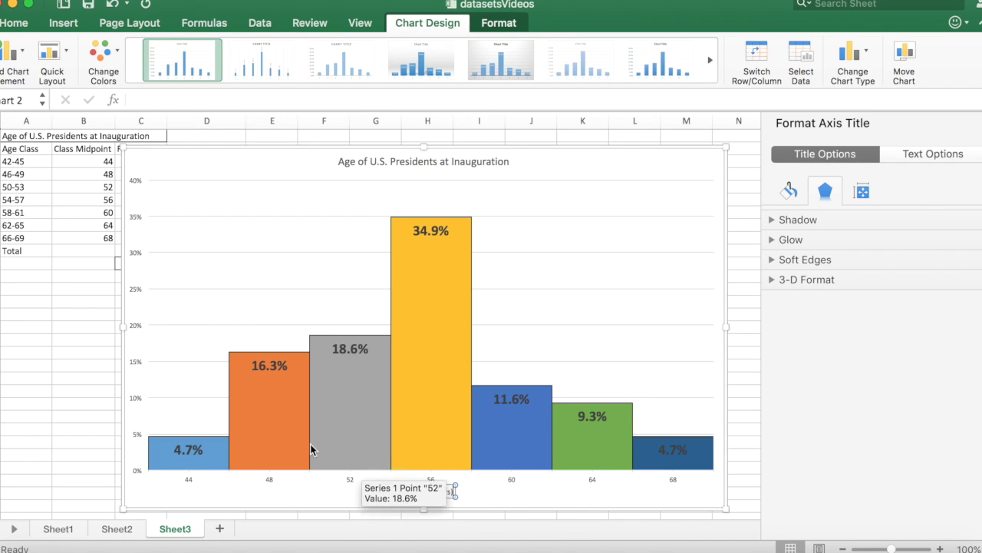
Add a primary vertical axis title to the histogram reading "Percentage".
left_click(19, 68)
mouse_move(36, 99)
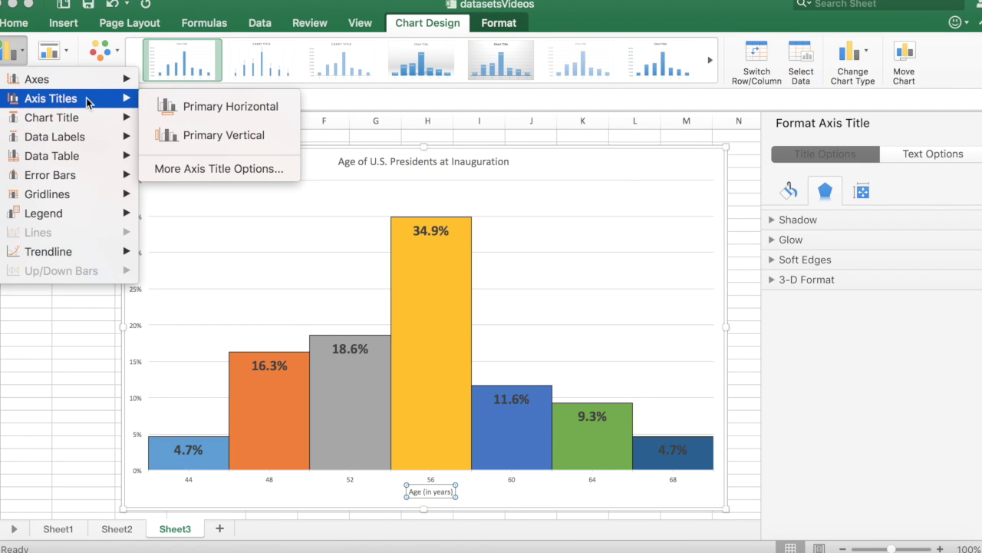
left_click(207, 140)
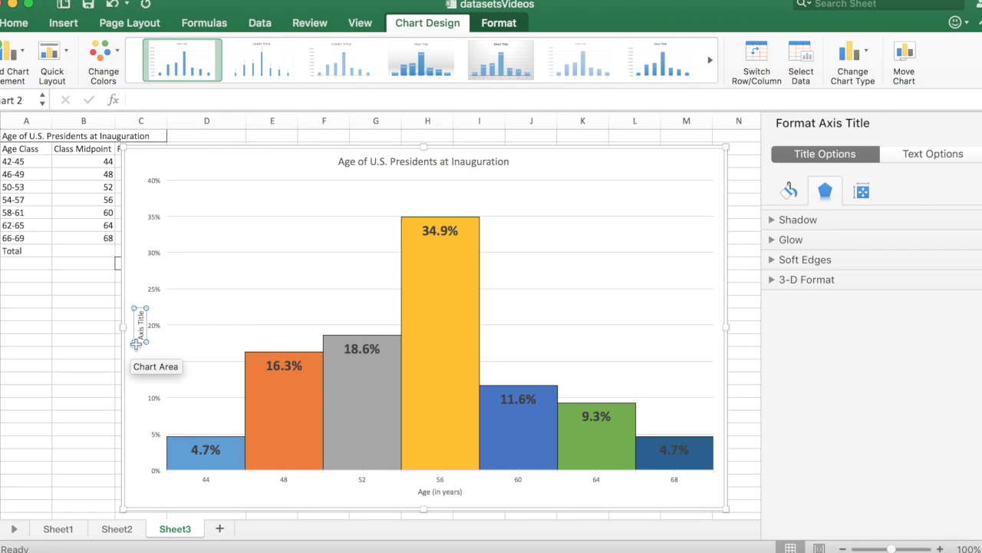
triple_click(138, 330)
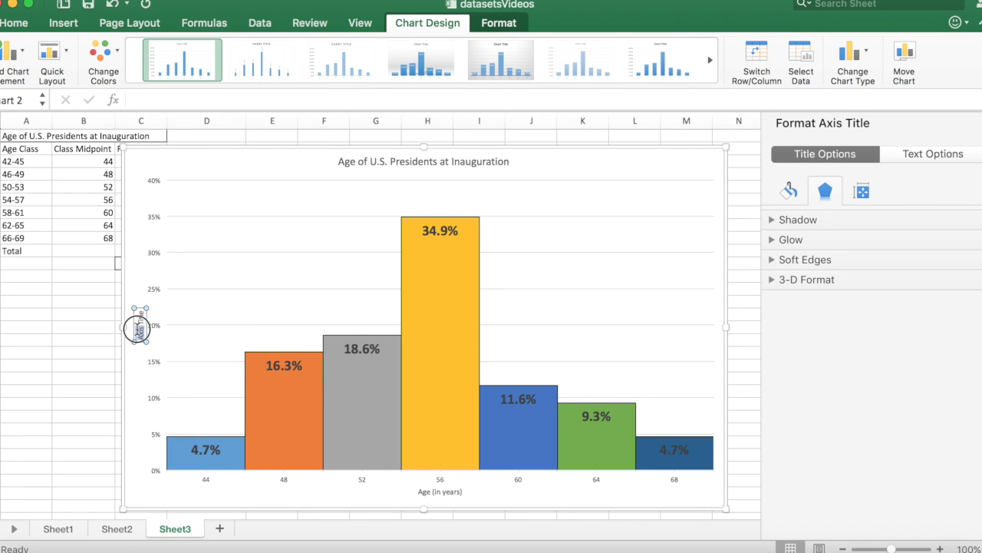
type("Percentage")
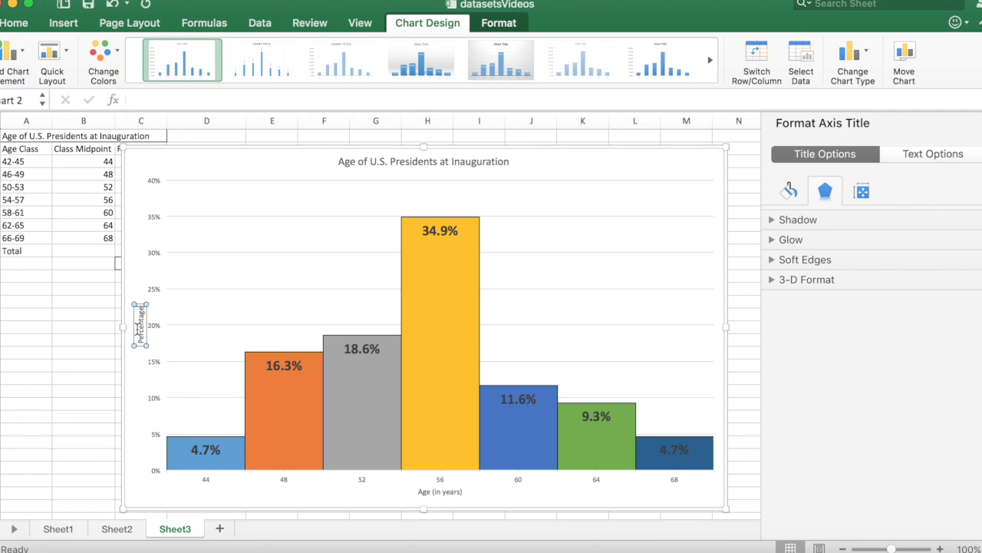